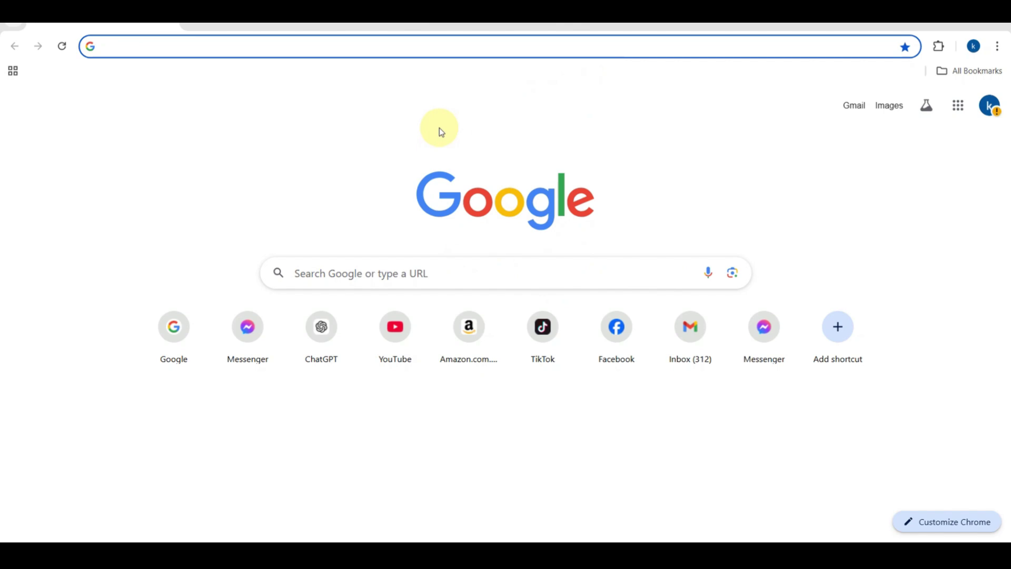
Enter 'wix' in Chrome's address bar so it autocompletes to wix.com.
{"action": "left_click", "coordinate": [297, 46]}
{"action": "type", "text": "wix"}
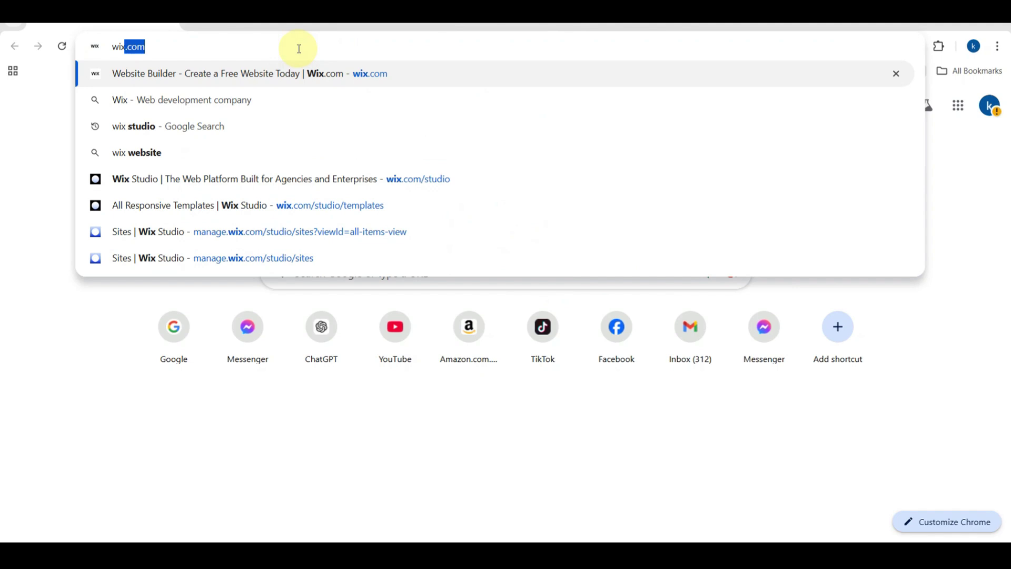
Load wix.com, look over the homepage, and start a new site with Get Started.
{"action": "key", "text": "Return"}
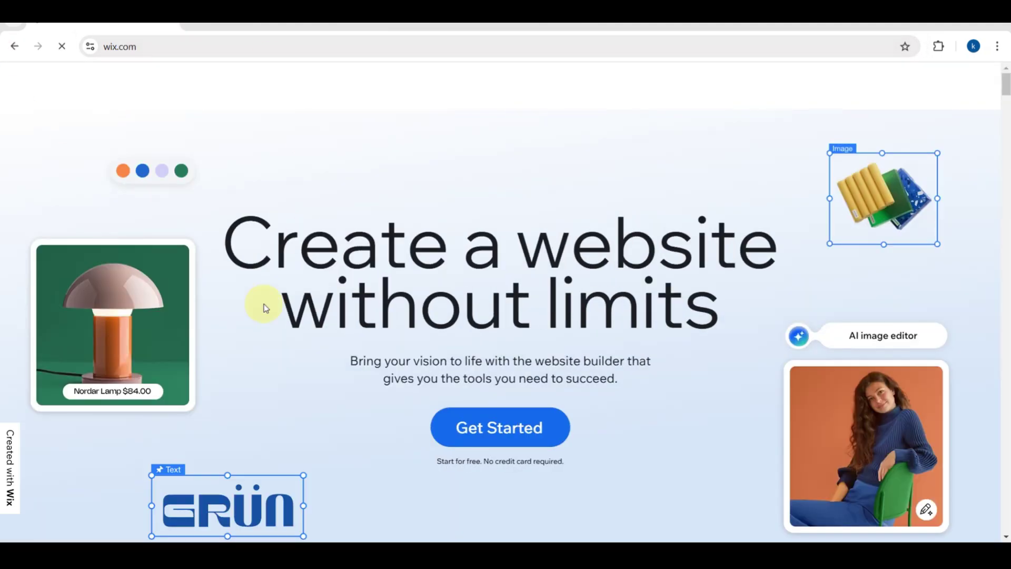
{"action": "scroll", "coordinate": [302, 210], "scroll_direction": "down", "scroll_amount": 3}
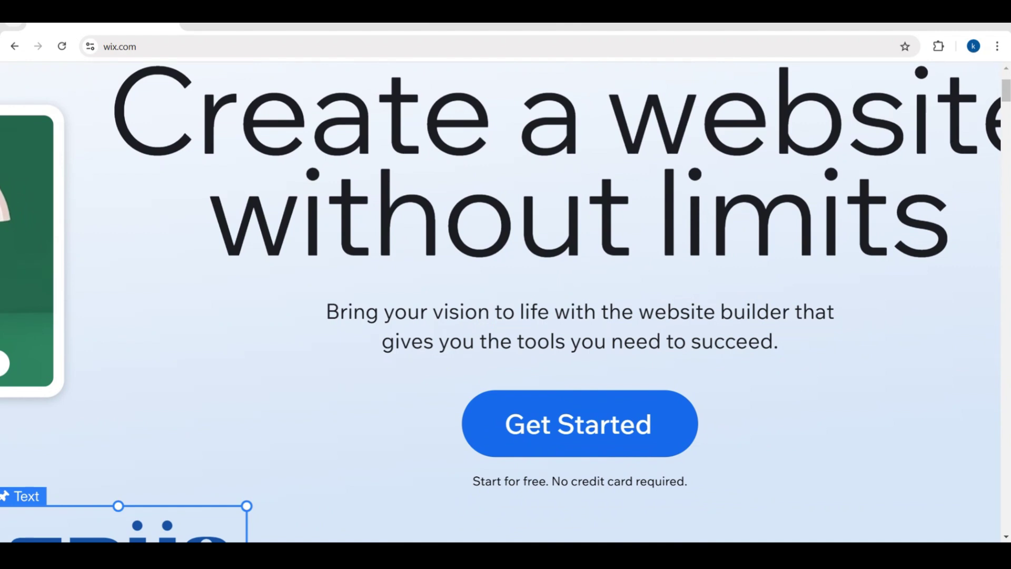
{"action": "scroll", "coordinate": [547, 222], "scroll_direction": "down", "scroll_amount": 1}
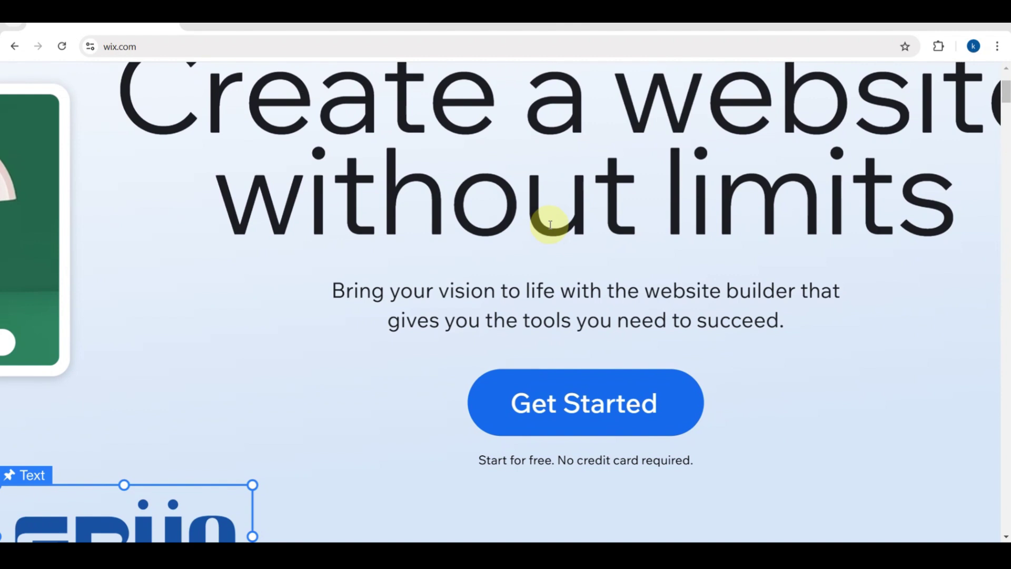
{"action": "scroll", "coordinate": [549, 225], "scroll_direction": "up", "scroll_amount": 2}
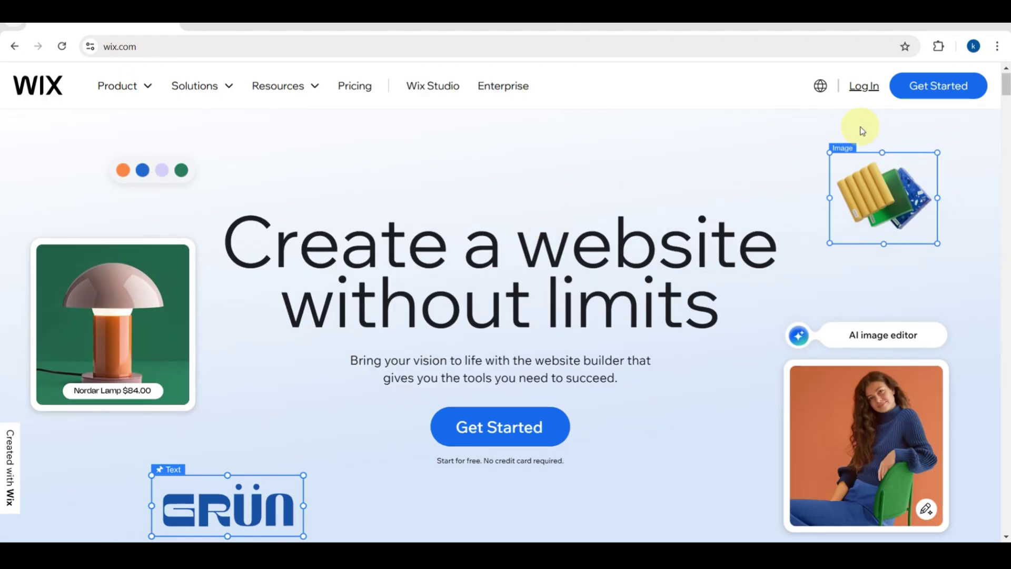
{"action": "scroll", "coordinate": [882, 96], "scroll_direction": "down", "scroll_amount": 1}
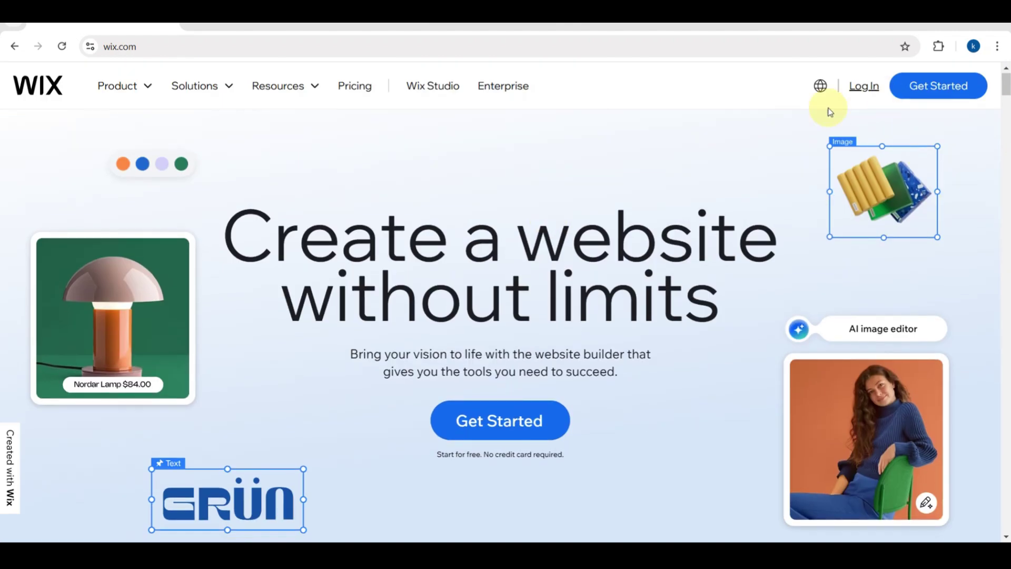
{"action": "left_click", "coordinate": [496, 433]}
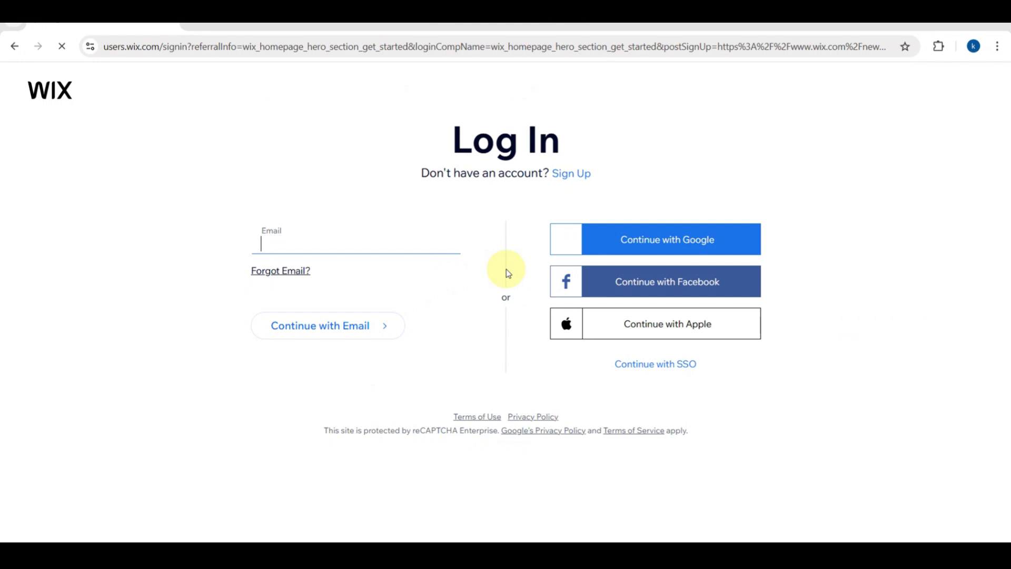
Sign in with Google and look over the Sites dashboard's 11 existing sites.
{"action": "left_click", "coordinate": [610, 237]}
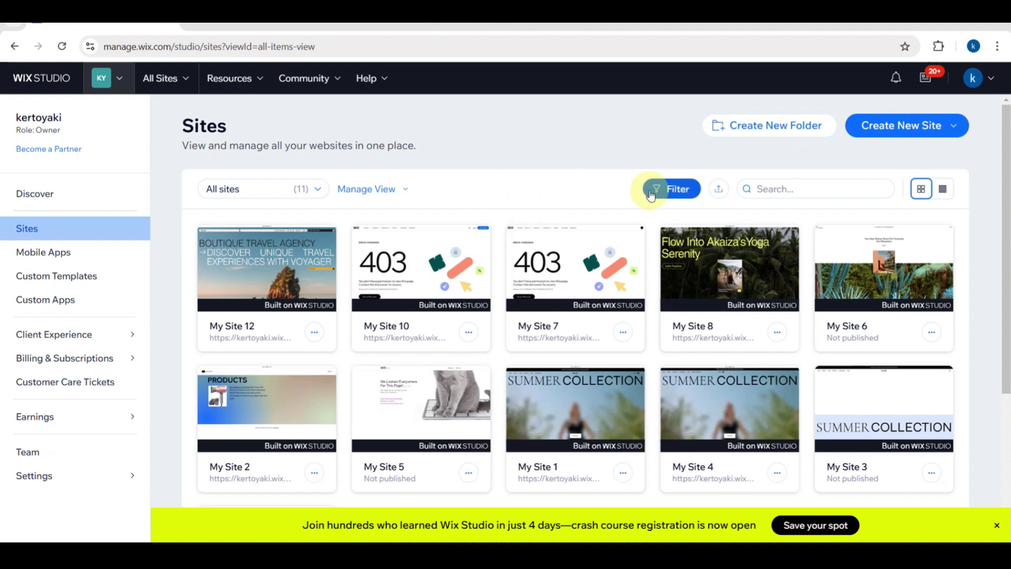
{"action": "scroll", "coordinate": [553, 331], "scroll_direction": "down", "scroll_amount": 3}
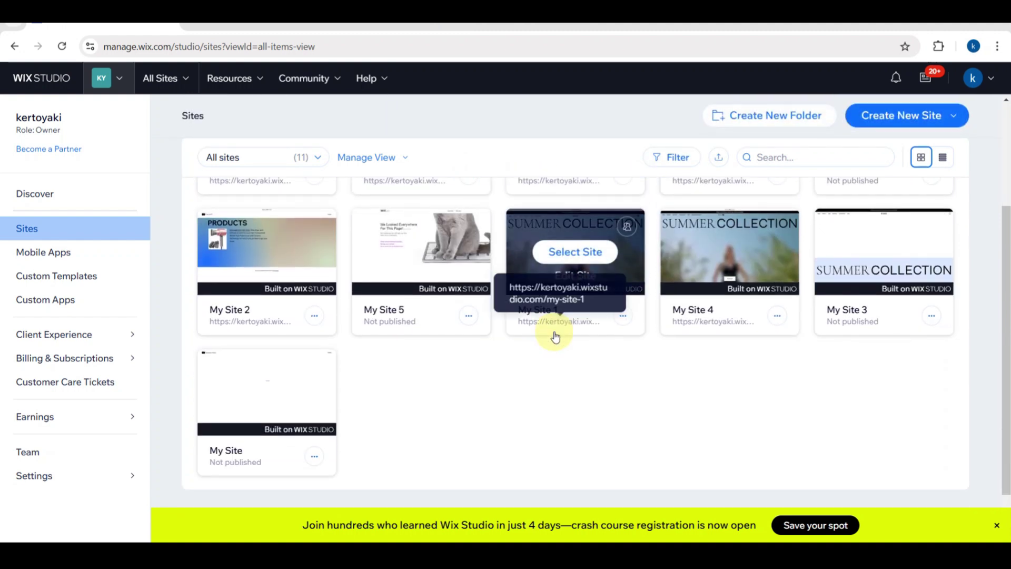
{"action": "scroll", "coordinate": [553, 334], "scroll_direction": "up", "scroll_amount": 3}
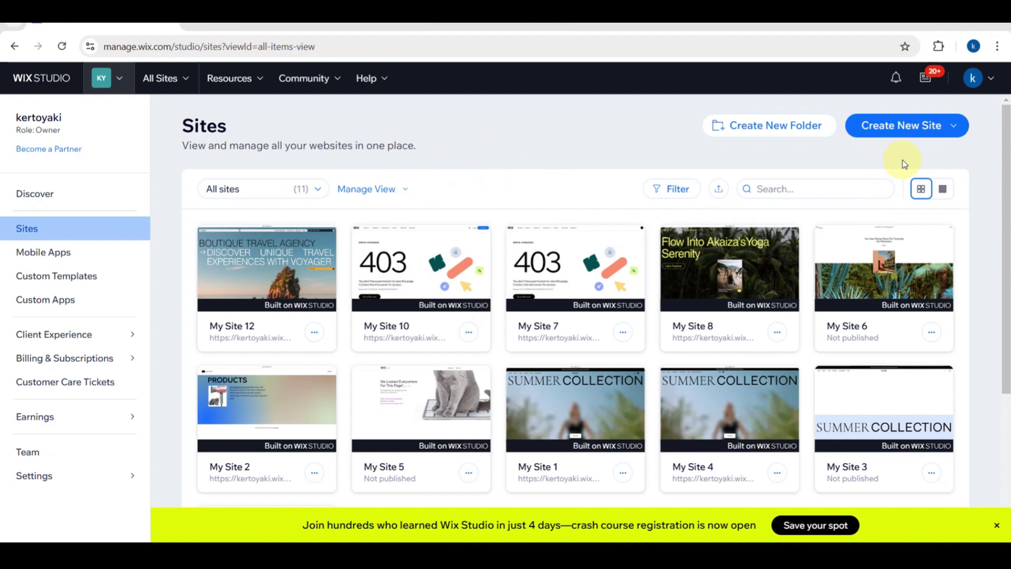
{"action": "scroll", "coordinate": [904, 164], "scroll_direction": "up", "scroll_amount": 5, "text": "ctrl"}
{"action": "scroll", "coordinate": [904, 164], "scroll_direction": "right", "scroll_amount": 3}
{"action": "scroll", "coordinate": [904, 164], "scroll_direction": "up", "scroll_amount": 2}
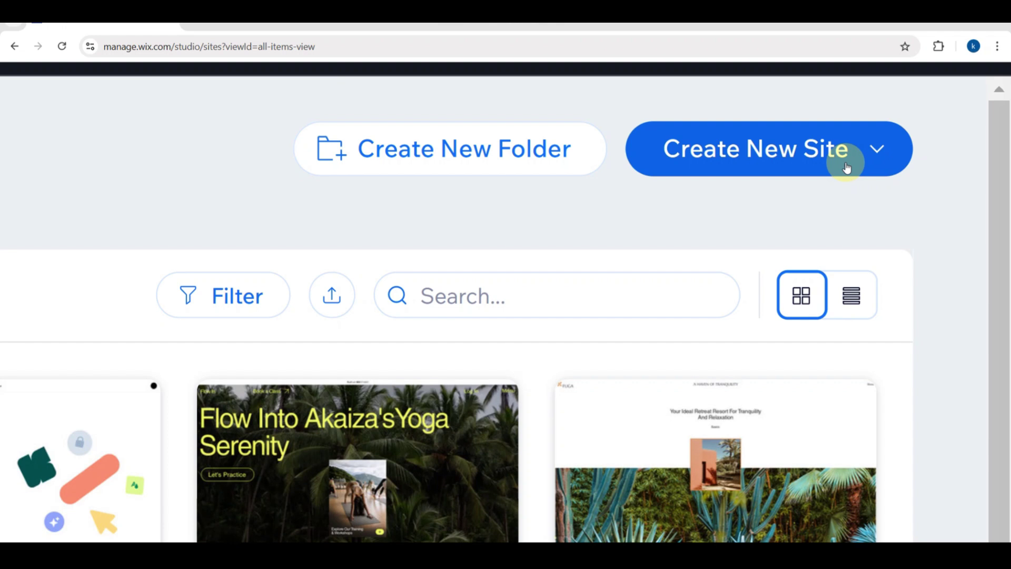
Start creating a new site and search the template gallery for 'NGO'.
{"action": "left_click", "coordinate": [894, 151]}
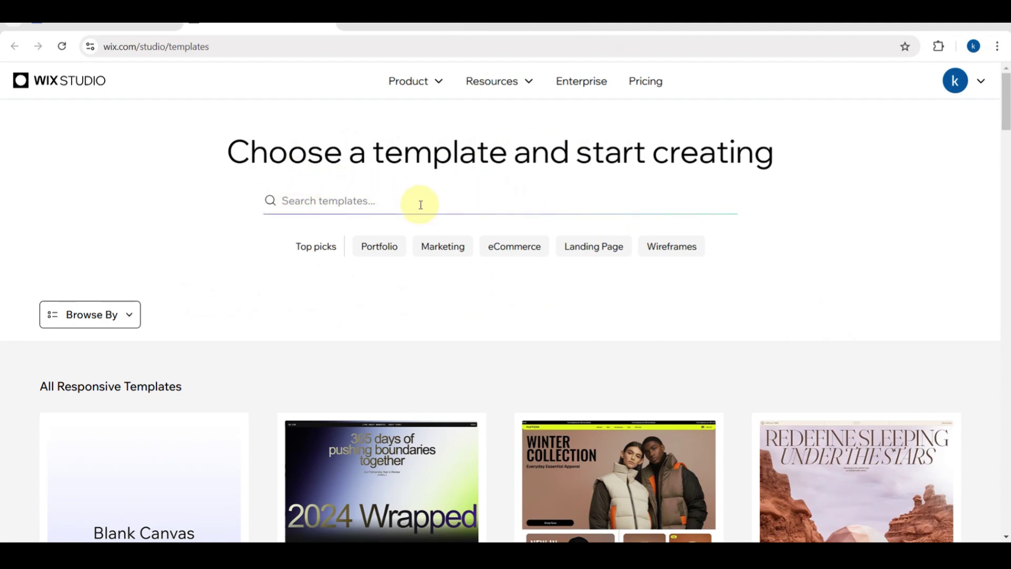
{"action": "left_click", "coordinate": [338, 202]}
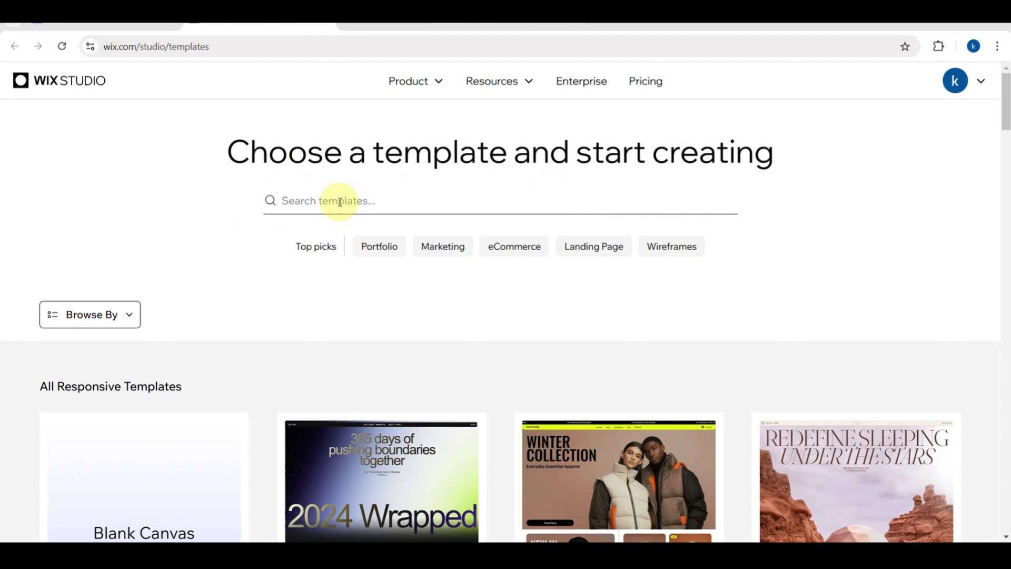
{"action": "scroll", "coordinate": [340, 202], "scroll_direction": "up", "scroll_amount": 5}
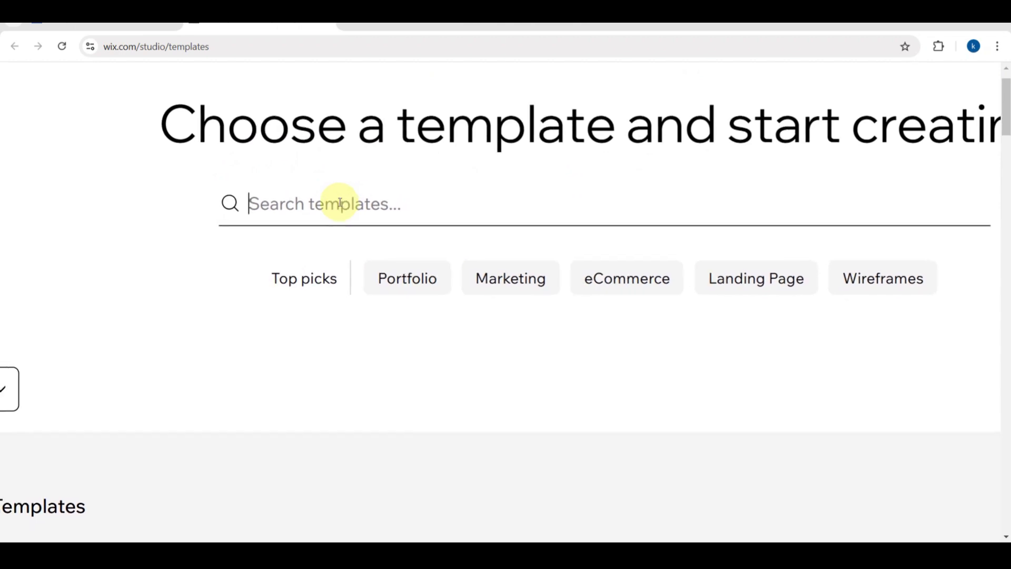
{"action": "type", "text": "NGO"}
{"action": "key", "text": "Return"}
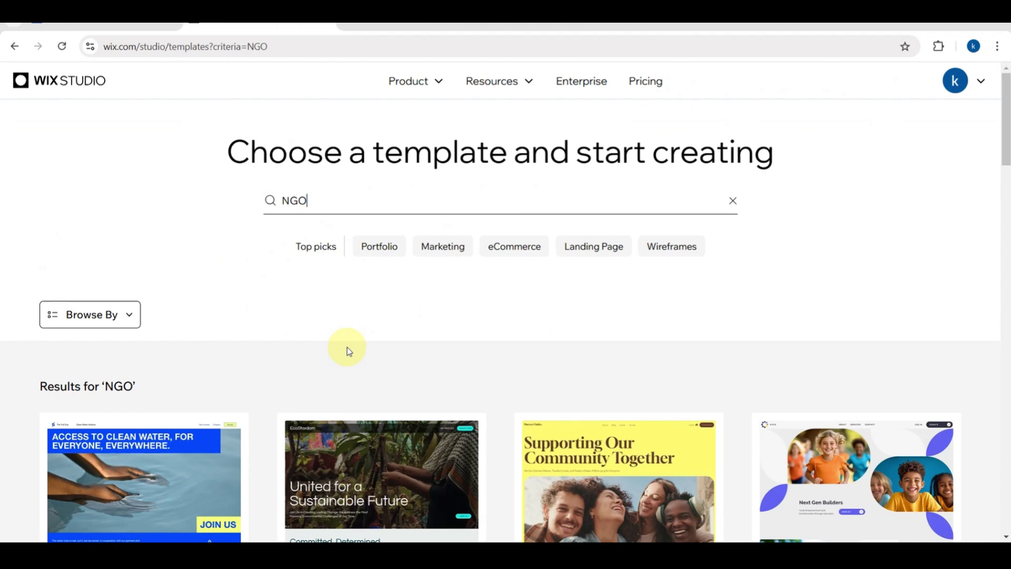
Browse the NGO results to the 'United for a Sustainable Future' template.
{"action": "scroll", "coordinate": [347, 350], "scroll_direction": "down", "scroll_amount": 2}
{"action": "mouse_move", "coordinate": [166, 343]}
{"action": "scroll", "coordinate": [257, 368], "scroll_direction": "down", "scroll_amount": 2}
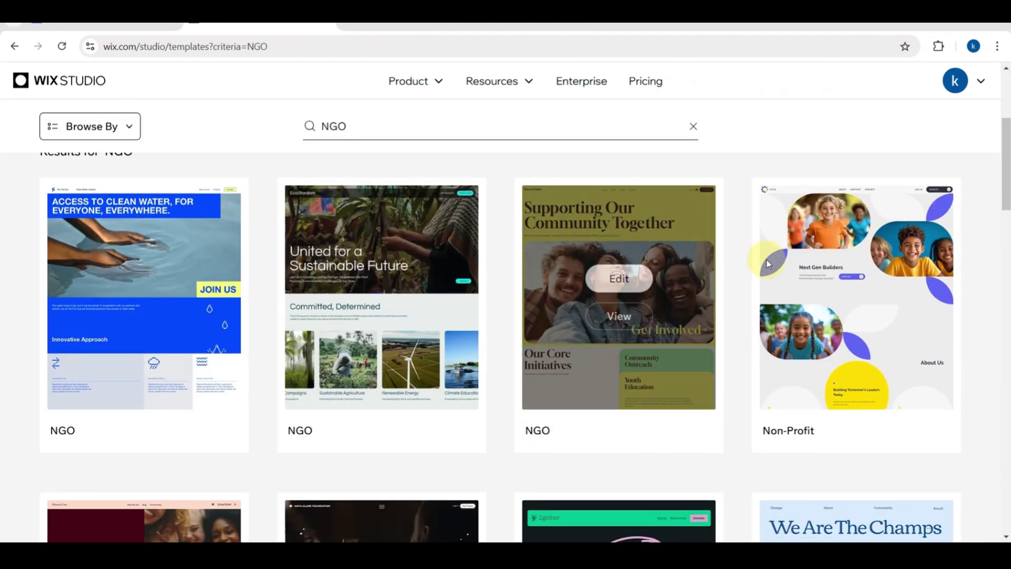
{"action": "mouse_move", "coordinate": [632, 304]}
{"action": "mouse_move", "coordinate": [483, 305]}
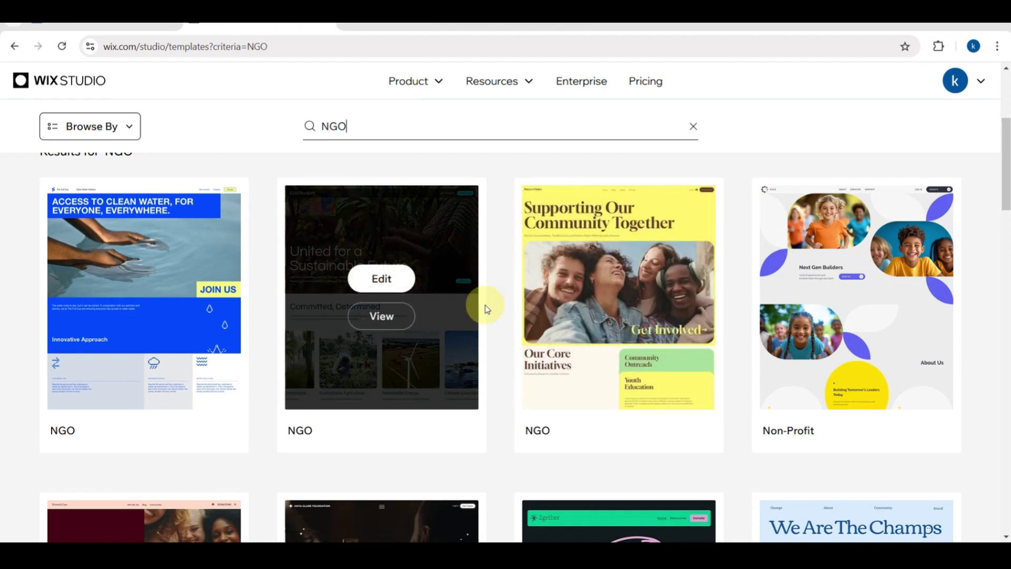
{"action": "scroll", "coordinate": [380, 281], "scroll_direction": "up", "scroll_amount": 5}
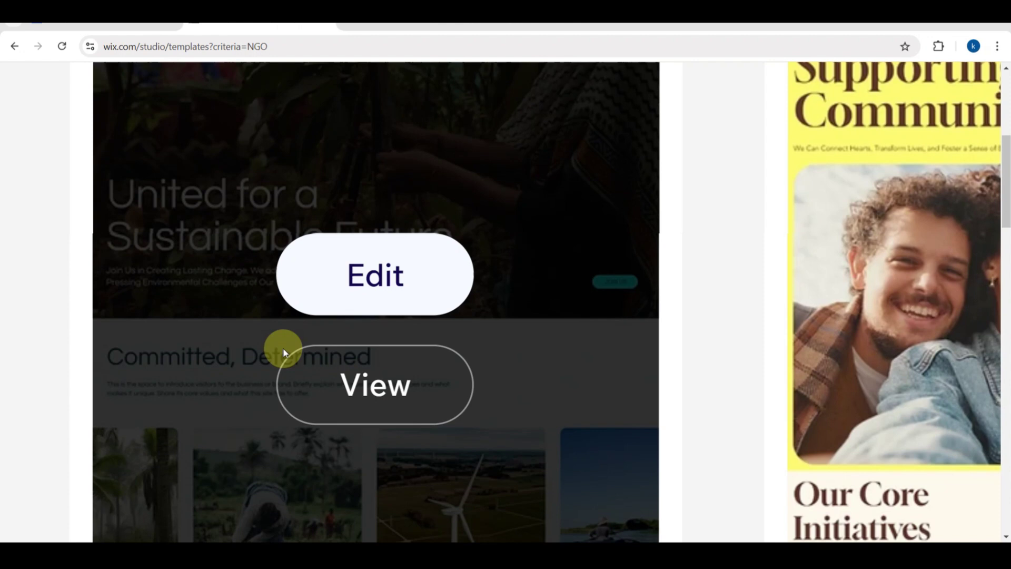
Open the 'United for a Sustainable Future' template and begin editing the EcoStardom header logo text.
{"action": "left_click", "coordinate": [369, 276]}
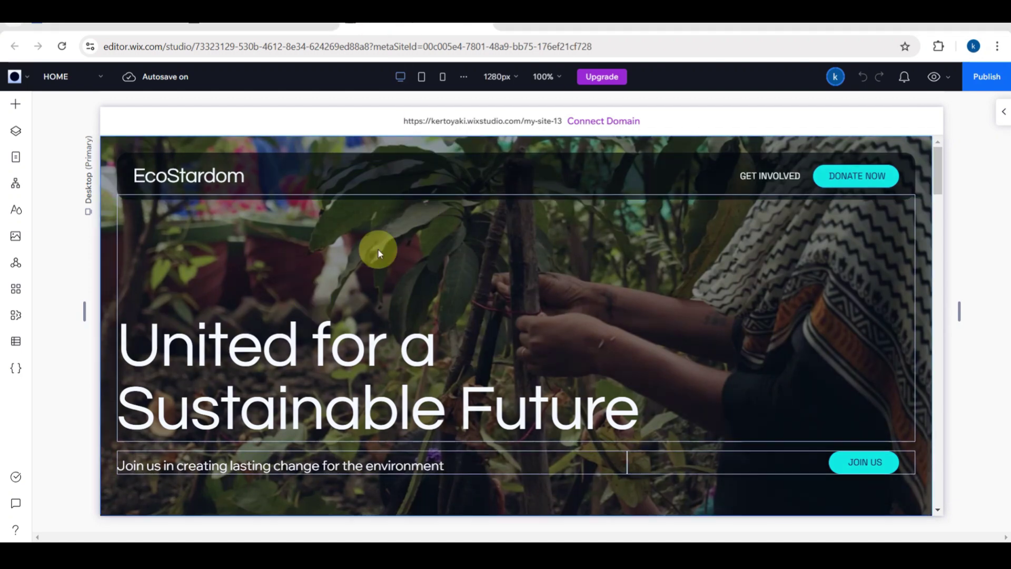
{"action": "scroll", "coordinate": [387, 340], "scroll_direction": "down", "scroll_amount": 2}
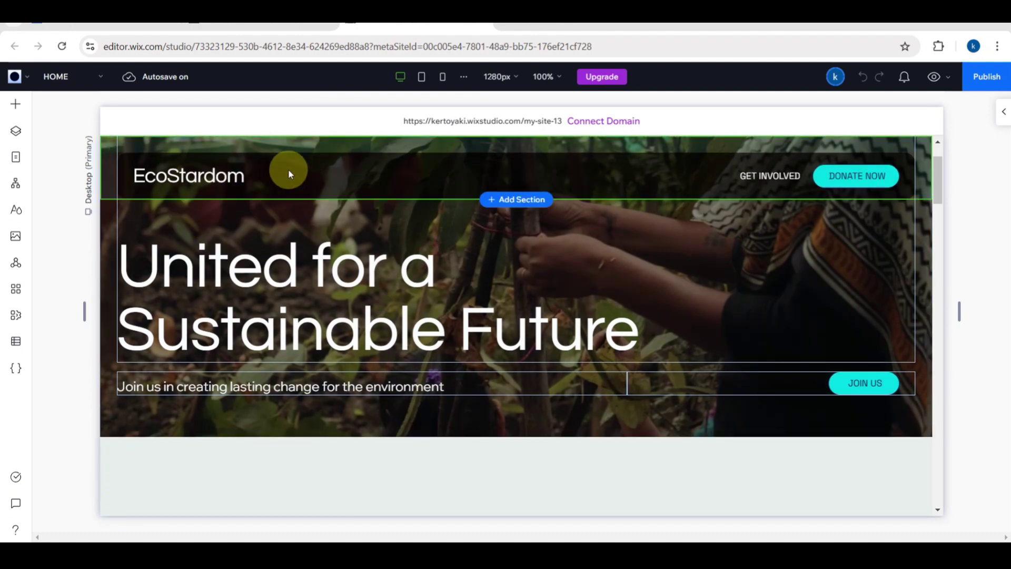
{"action": "left_click", "coordinate": [235, 179]}
{"action": "left_click", "coordinate": [238, 180]}
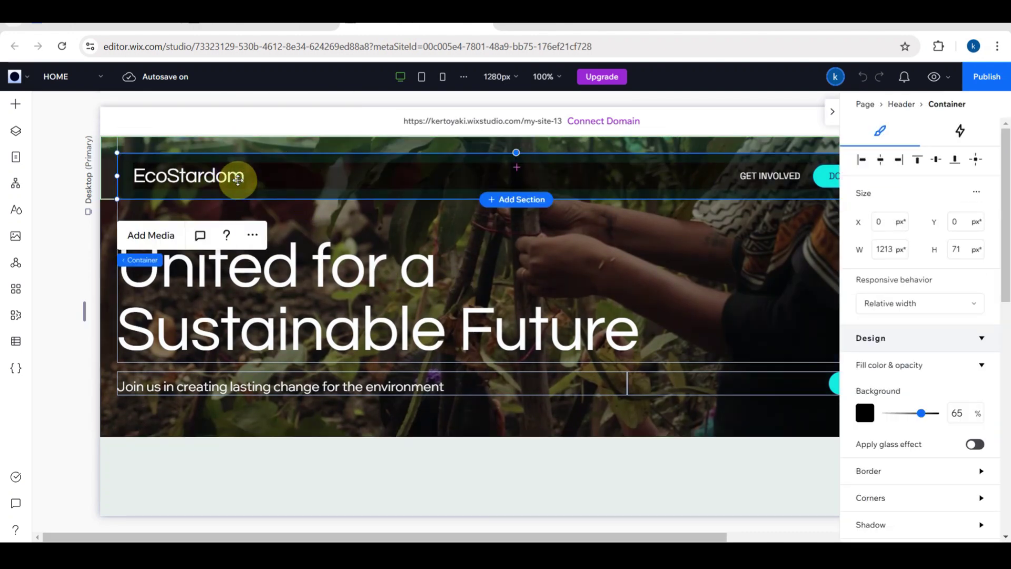
{"action": "left_click", "coordinate": [238, 180]}
{"action": "double_click", "coordinate": [238, 179]}
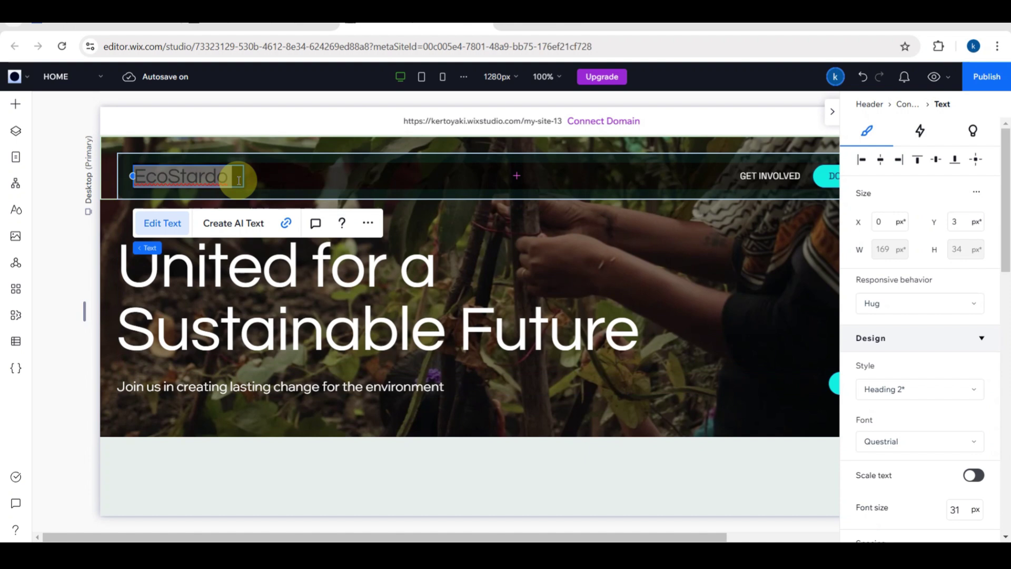
Replace the logo text with 'AkzNatives', correcting the mistyped ending.
{"action": "left_click", "coordinate": [238, 180]}
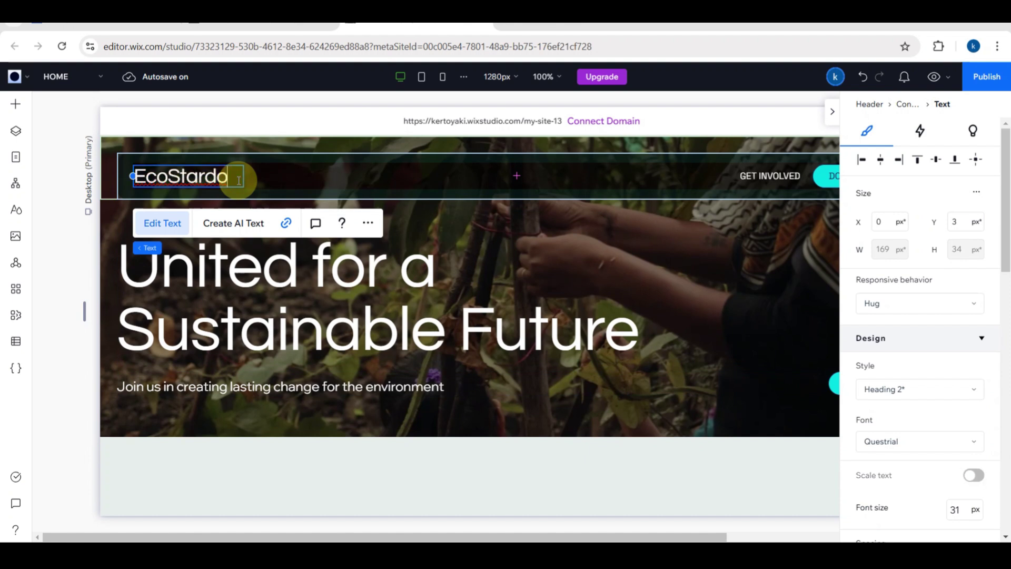
{"action": "key", "text": "BackSpace"}
{"action": "key", "text": "BackSpace"}
{"action": "key", "text": "BackSpace"}
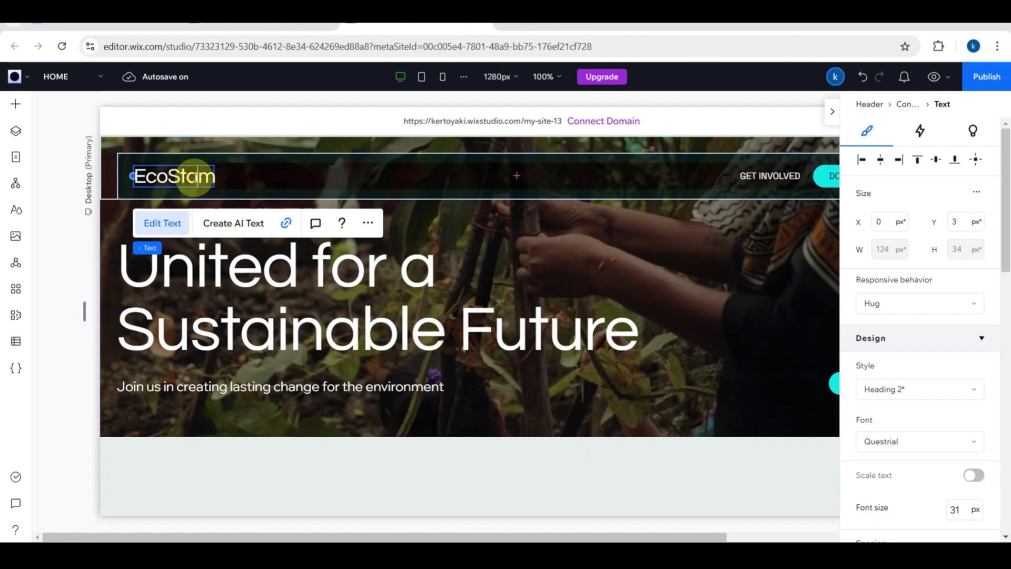
{"action": "left_click", "coordinate": [209, 177]}
{"action": "key", "text": "BackSpace"}
{"action": "key", "text": "BackSpace"}
{"action": "key", "text": "BackSpace"}
{"action": "key", "text": "BackSpace"}
{"action": "key", "text": "BackSpace"}
{"action": "key", "text": "BackSpace"}
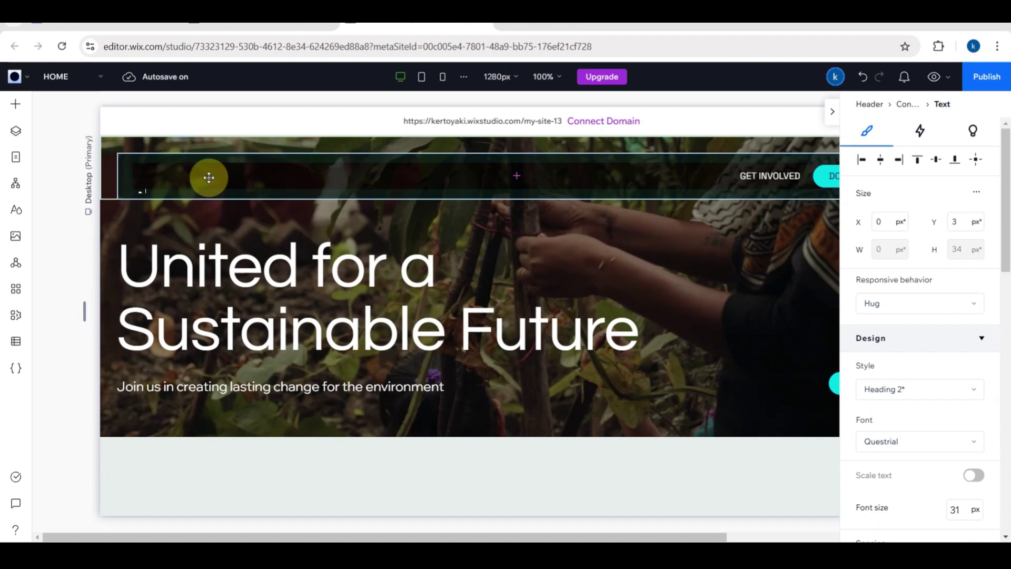
{"action": "type", "text": "Ak"}
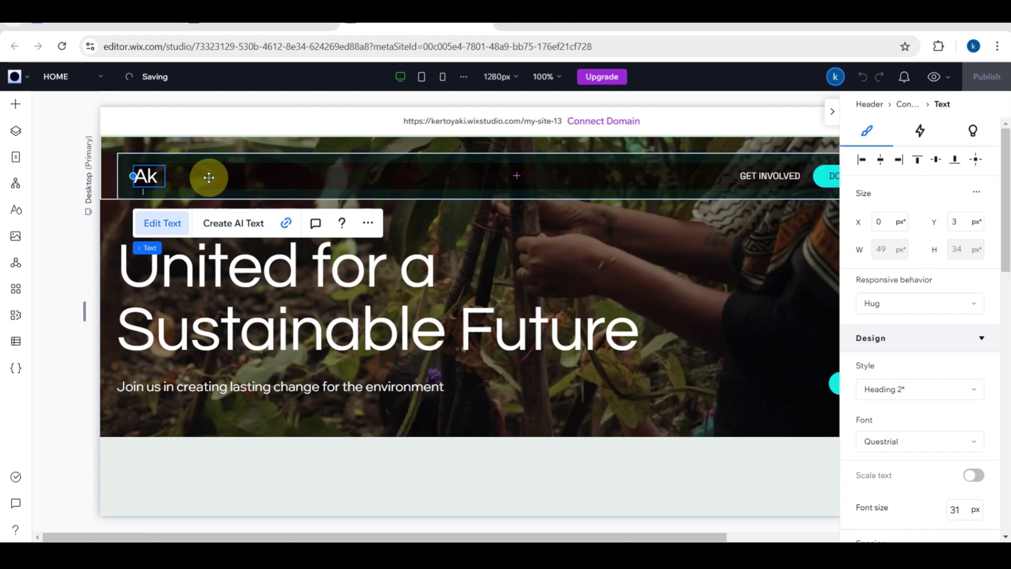
{"action": "type", "text": " N"}
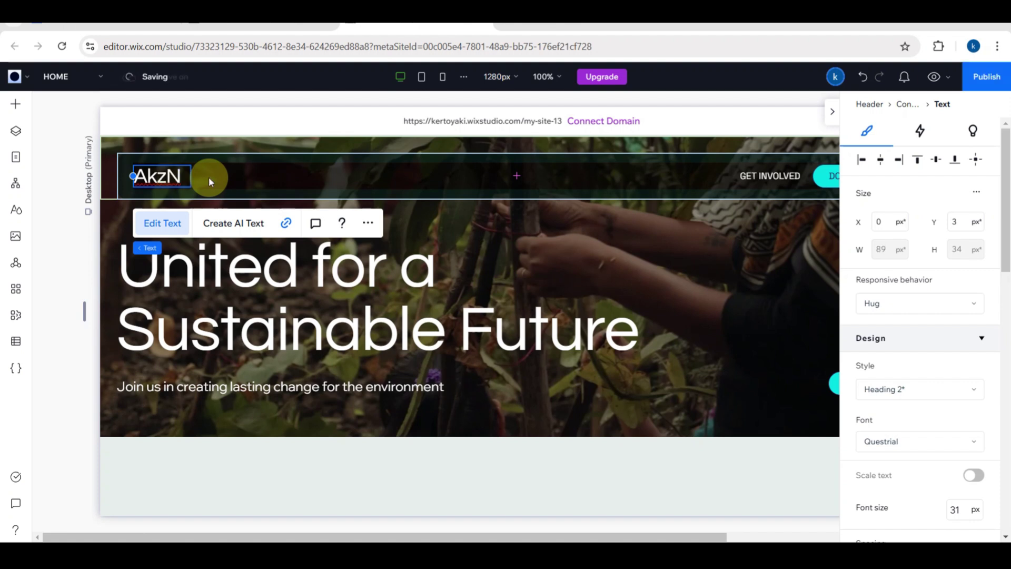
{"action": "left_click", "coordinate": [181, 177]}
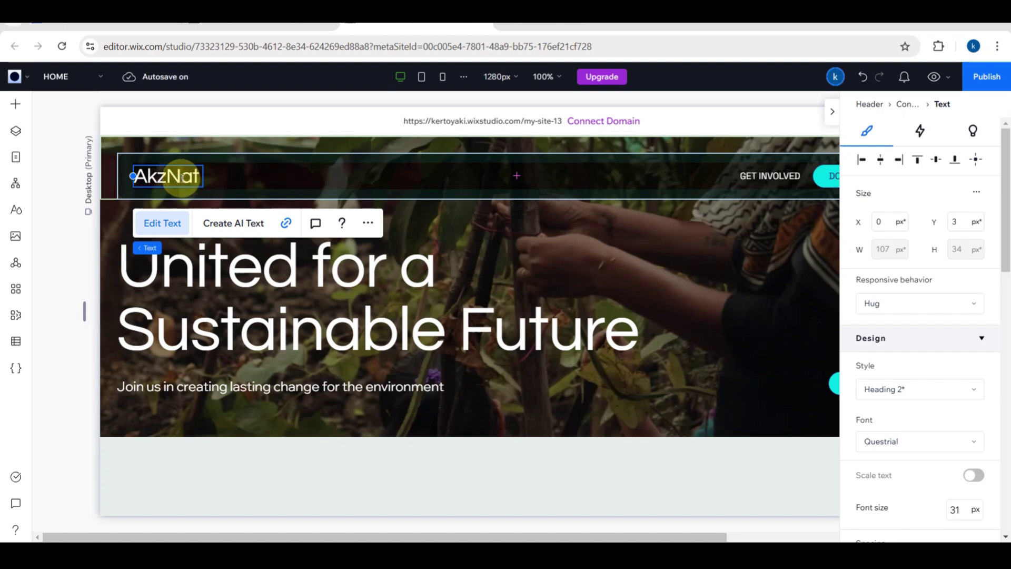
{"action": "type", "text": "ativea"}
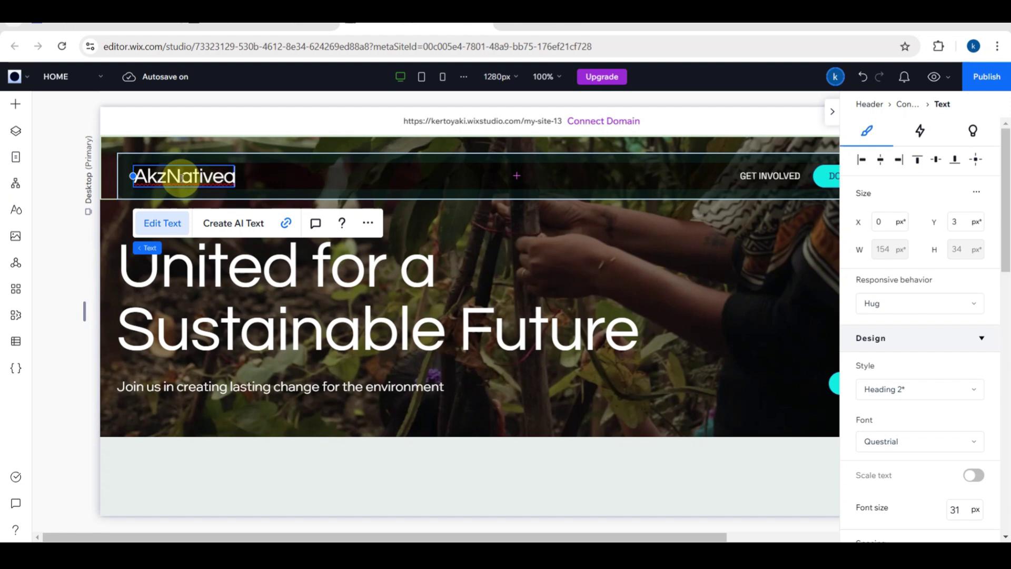
{"action": "key", "text": "BackSpace"}
{"action": "key", "text": "BackSpace"}
{"action": "type", "text": "es"}
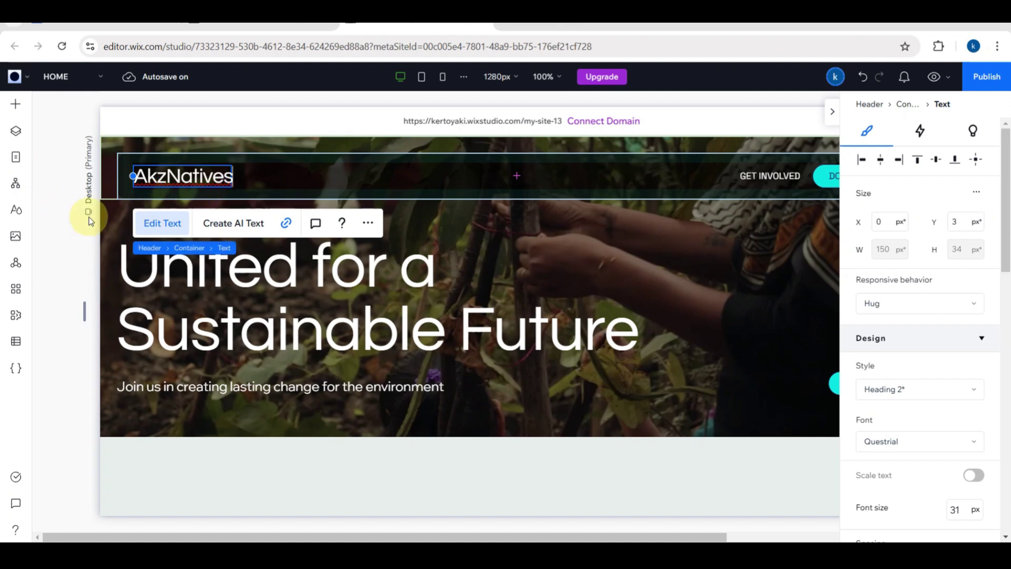
{"action": "left_click", "coordinate": [67, 232]}
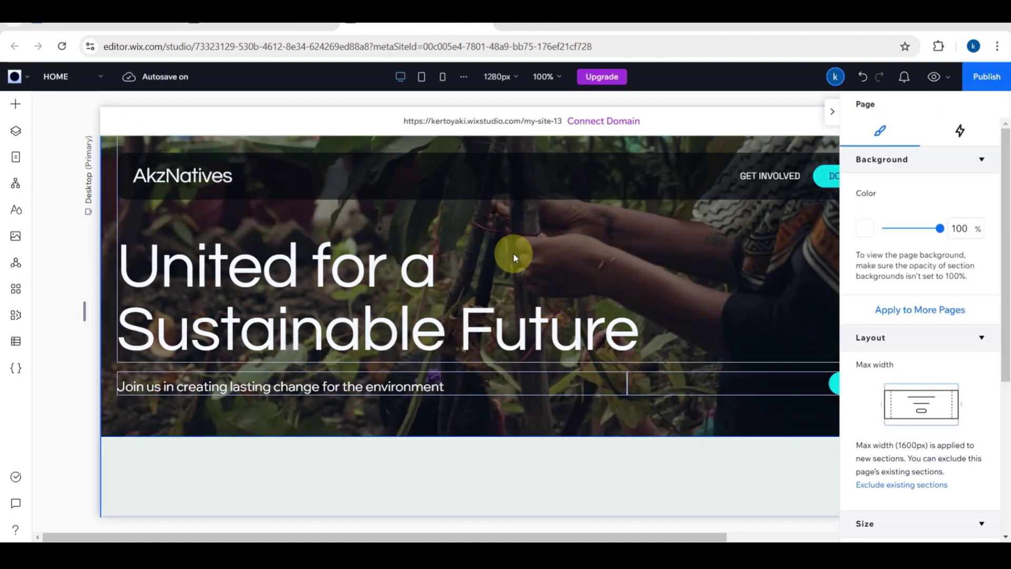
{"action": "left_click", "coordinate": [560, 249]}
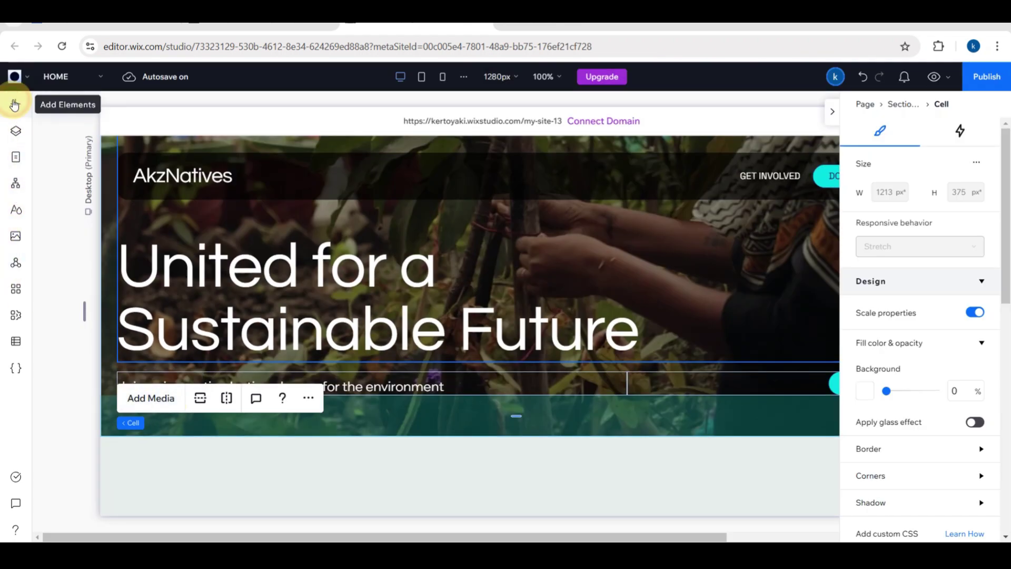
{"action": "left_click", "coordinate": [15, 104]}
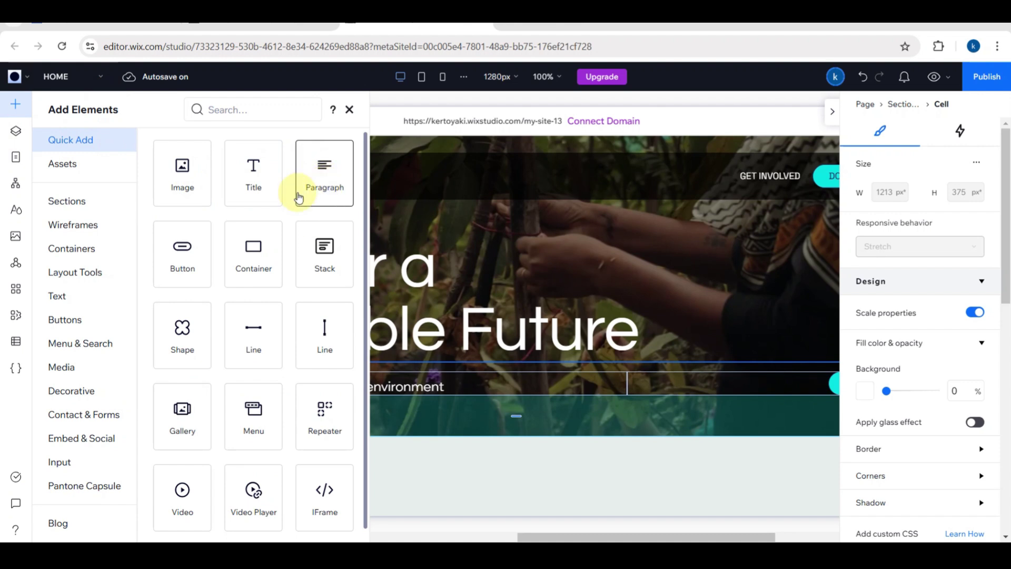
{"action": "scroll", "coordinate": [180, 230], "scroll_direction": "down", "scroll_amount": 1}
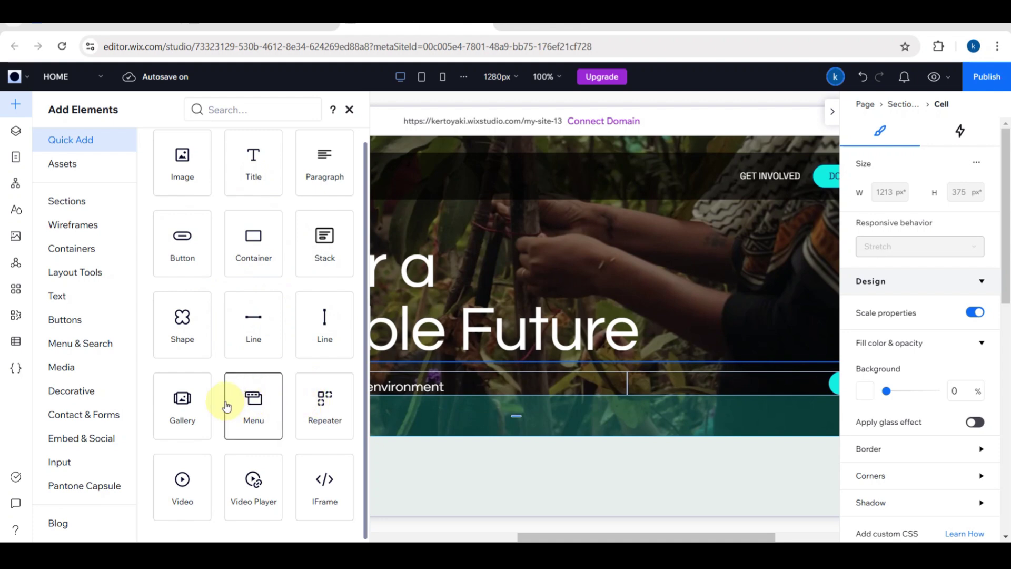
{"action": "left_click", "coordinate": [481, 465]}
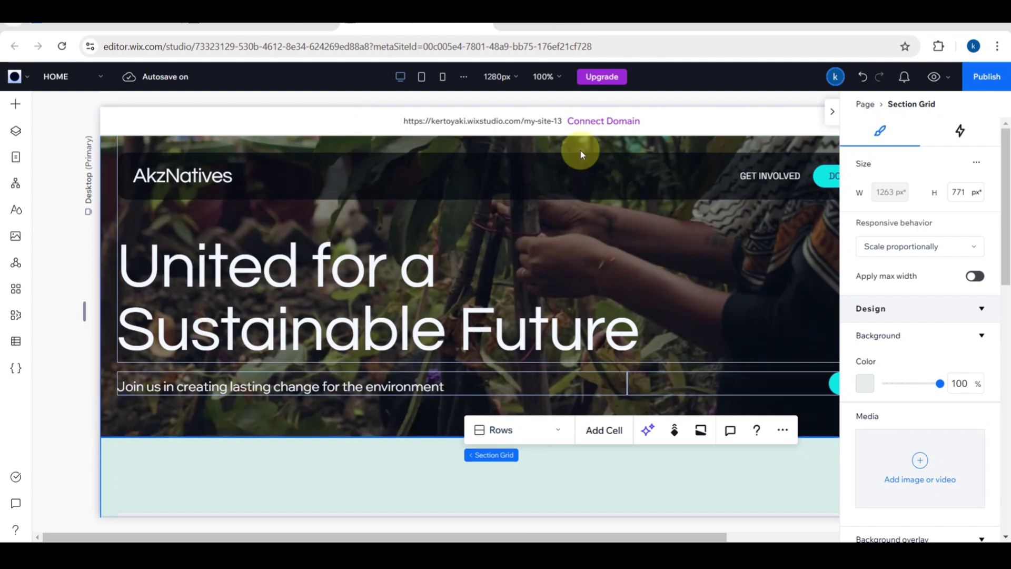
{"action": "left_click", "coordinate": [706, 248]}
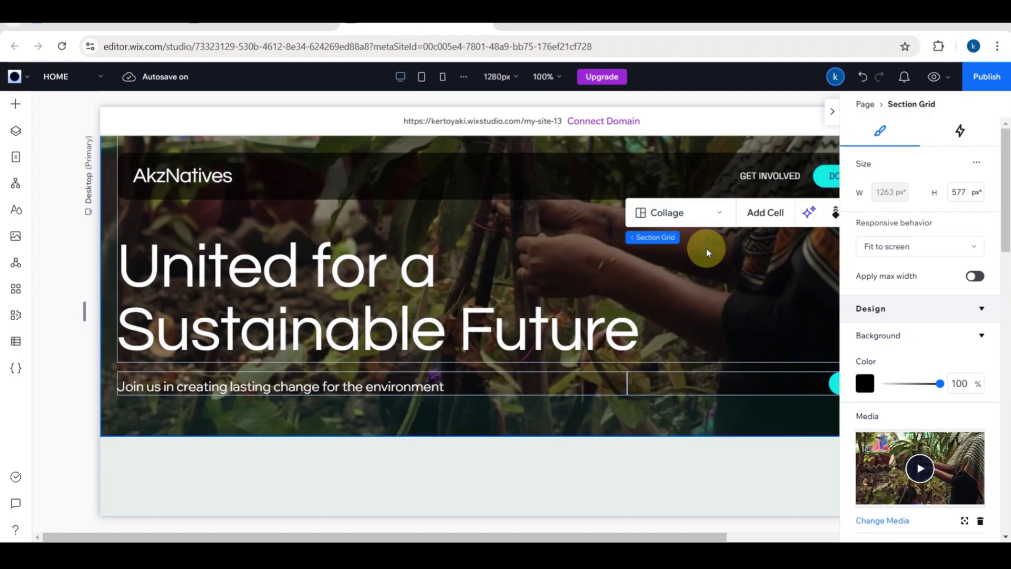
{"action": "left_click", "coordinate": [240, 414]}
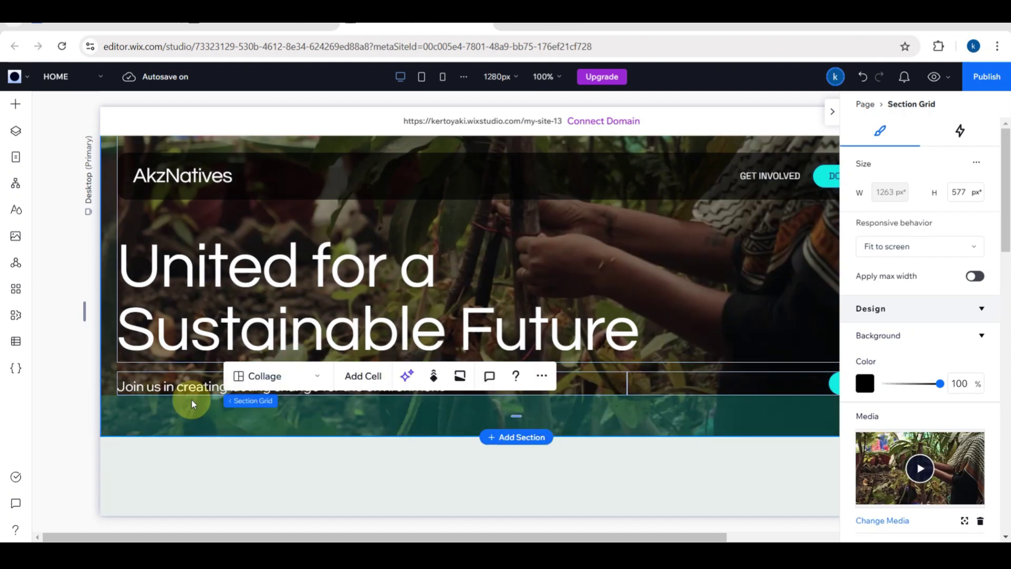
{"action": "left_click", "coordinate": [110, 350]}
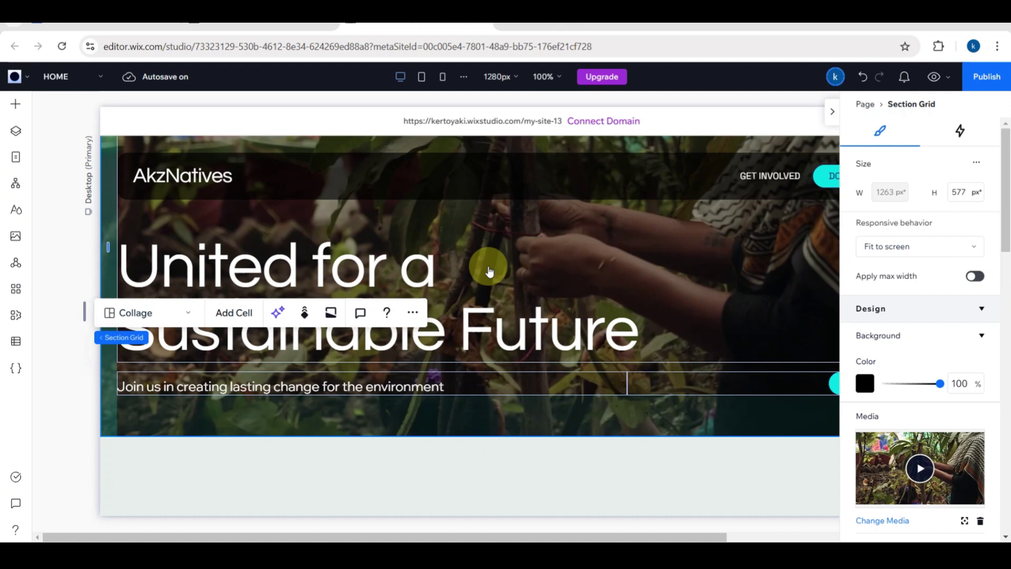
{"action": "left_click", "coordinate": [544, 256]}
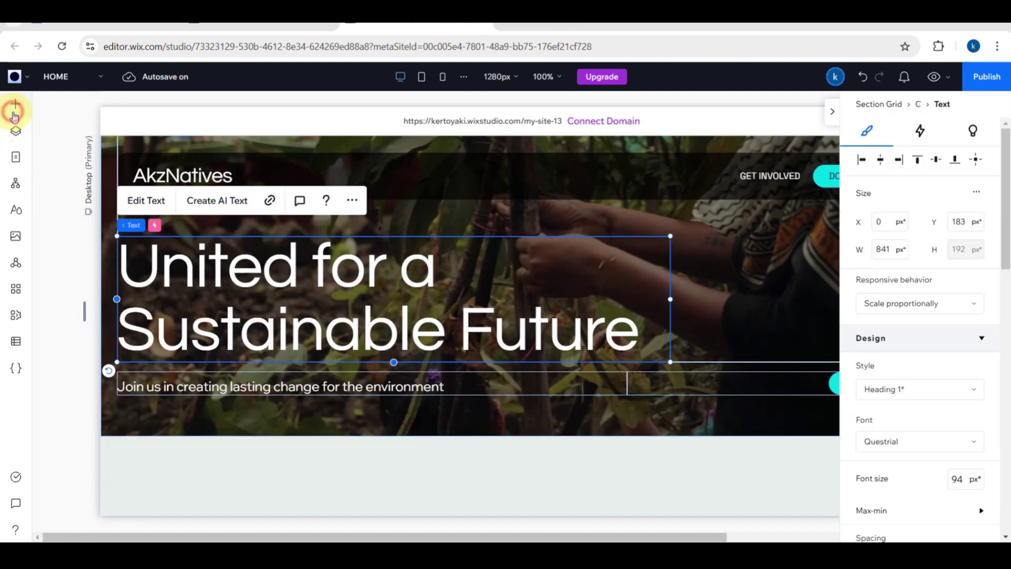
Open the Add Elements Sections library and preview the About section designs.
{"action": "left_click", "coordinate": [15, 112]}
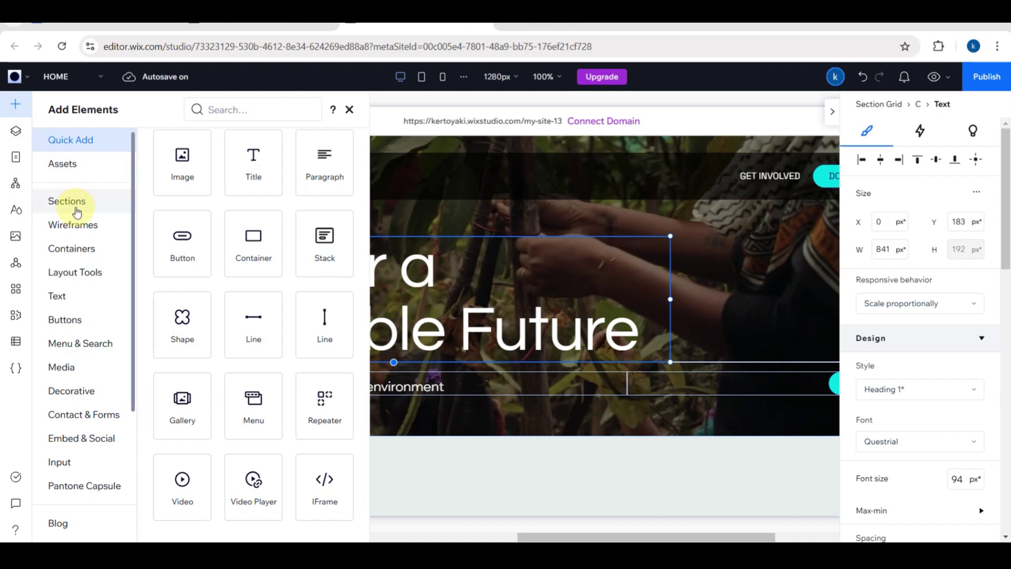
{"action": "left_click", "coordinate": [76, 210]}
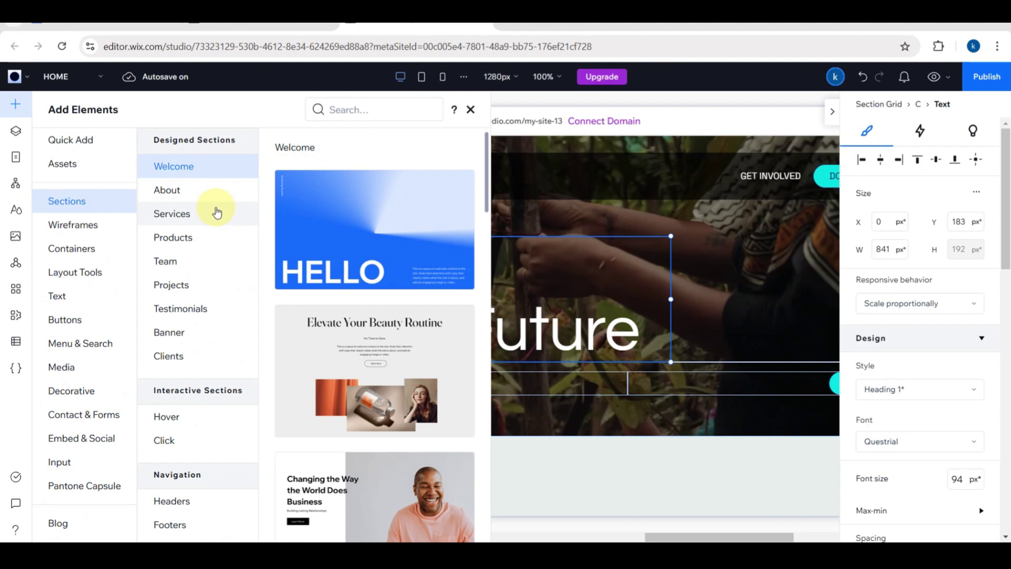
{"action": "left_click", "coordinate": [187, 194]}
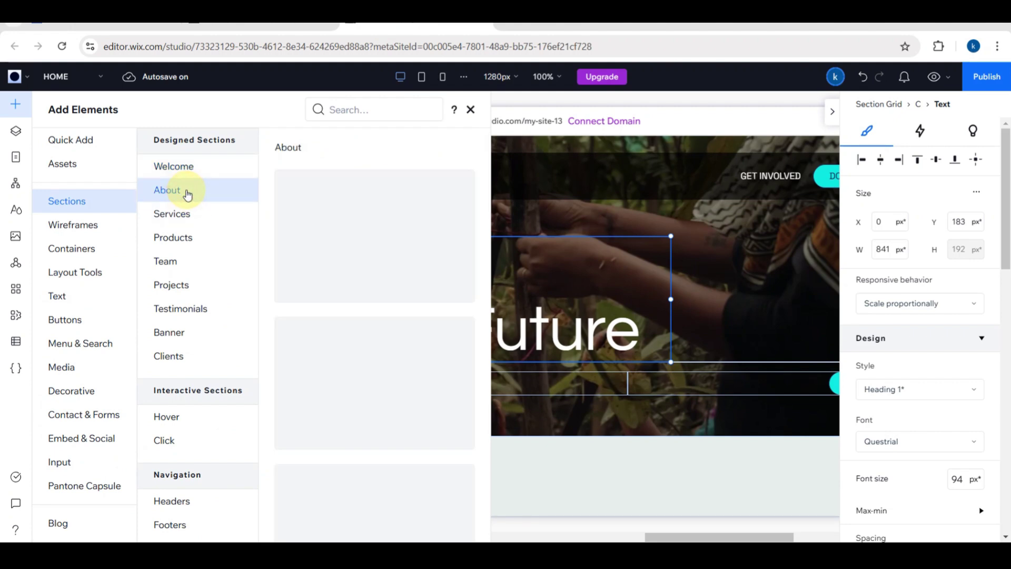
{"action": "scroll", "coordinate": [367, 377], "scroll_direction": "down", "scroll_amount": 3}
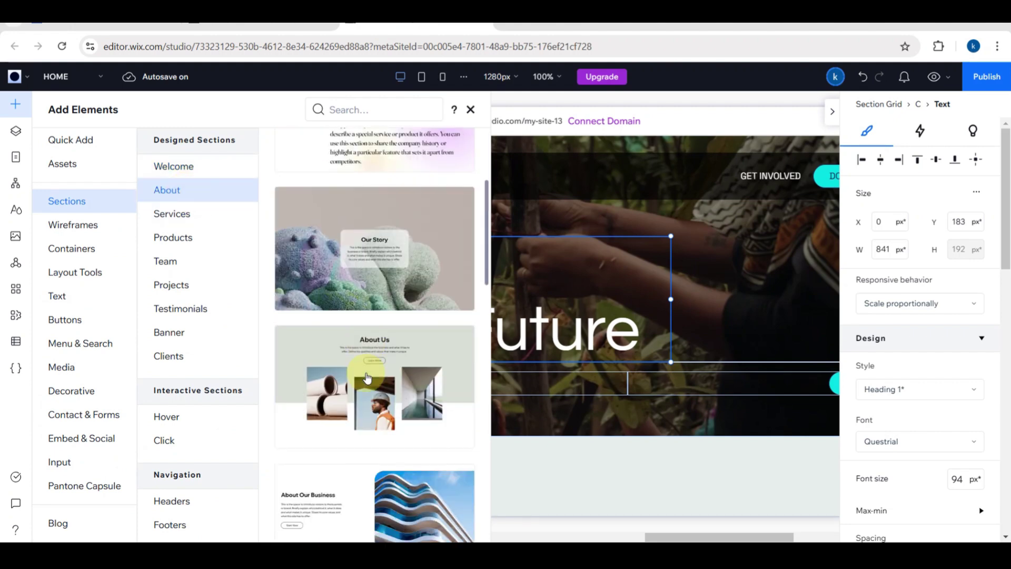
{"action": "scroll", "coordinate": [367, 377], "scroll_direction": "down", "scroll_amount": 3}
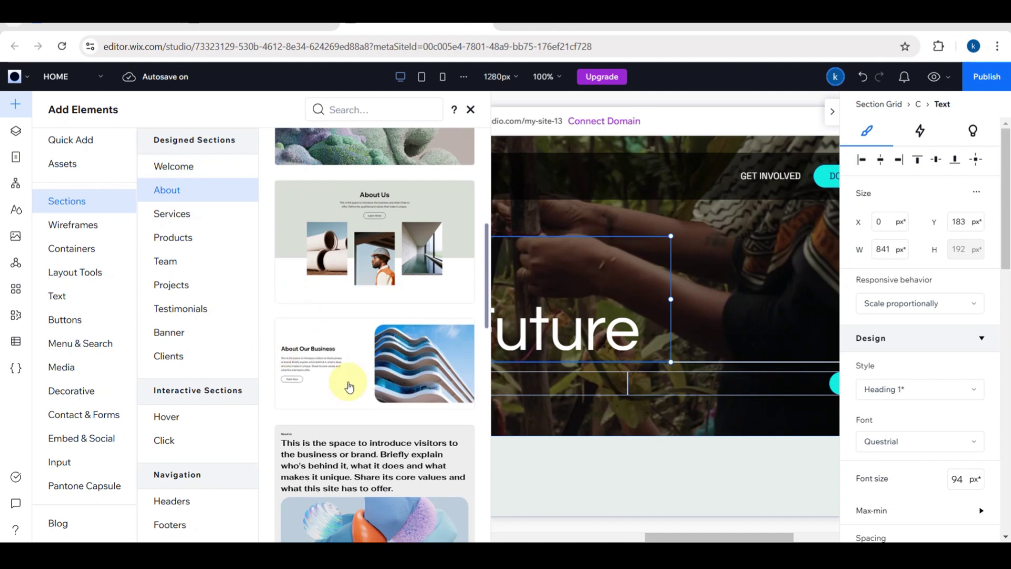
{"action": "scroll", "coordinate": [349, 387], "scroll_direction": "down", "scroll_amount": 5}
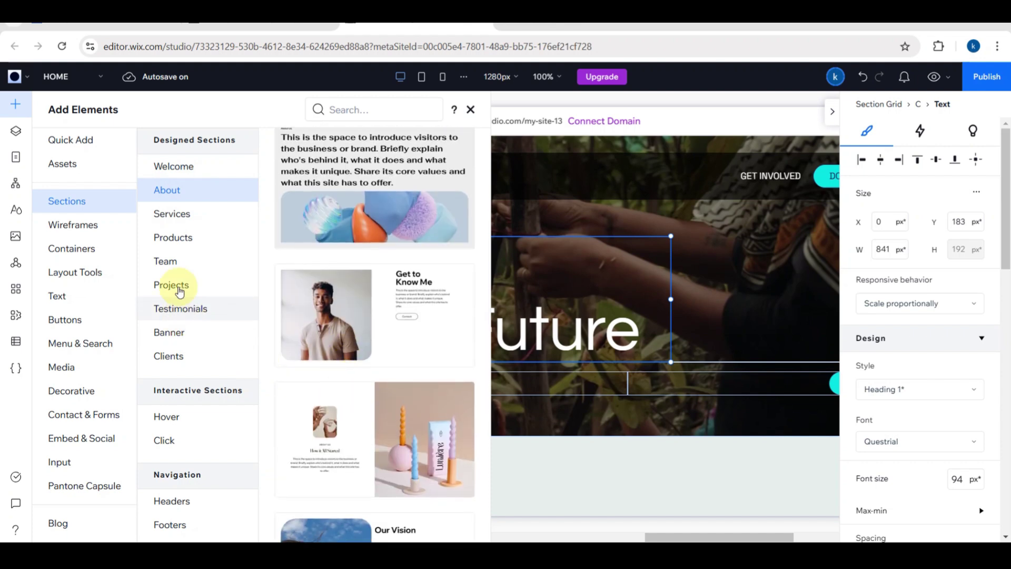
Preview the Team, Testimonials, Projects, Hover and Click section designs.
{"action": "left_click", "coordinate": [177, 264]}
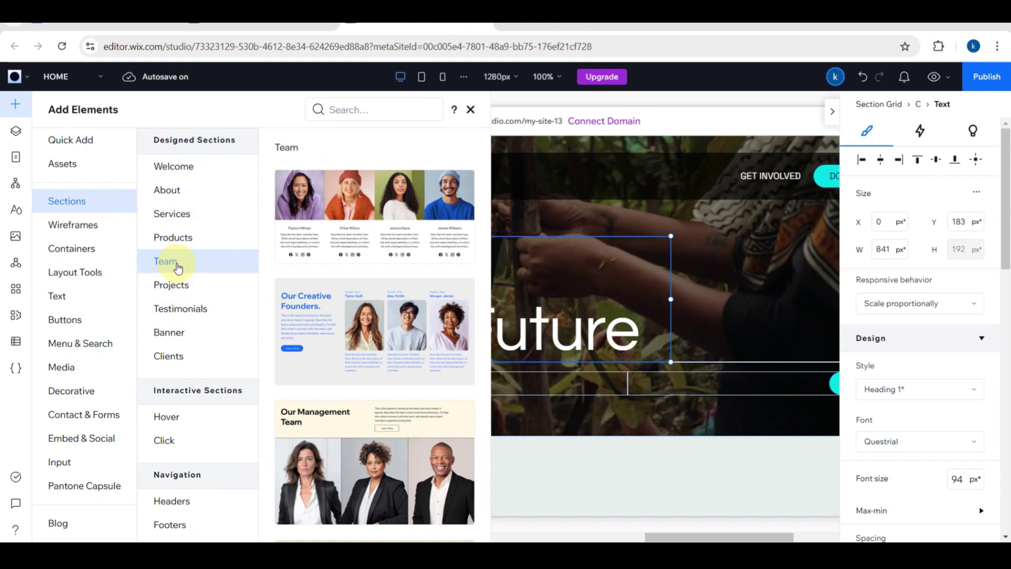
{"action": "scroll", "coordinate": [417, 422], "scroll_direction": "down", "scroll_amount": 5}
{"action": "scroll", "coordinate": [417, 421], "scroll_direction": "down", "scroll_amount": 10}
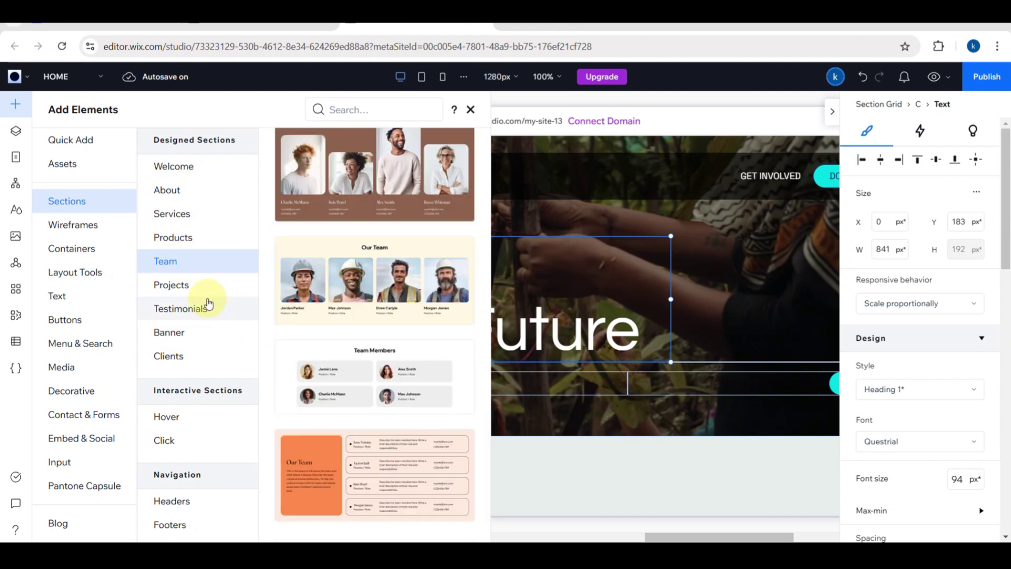
{"action": "left_click", "coordinate": [204, 307]}
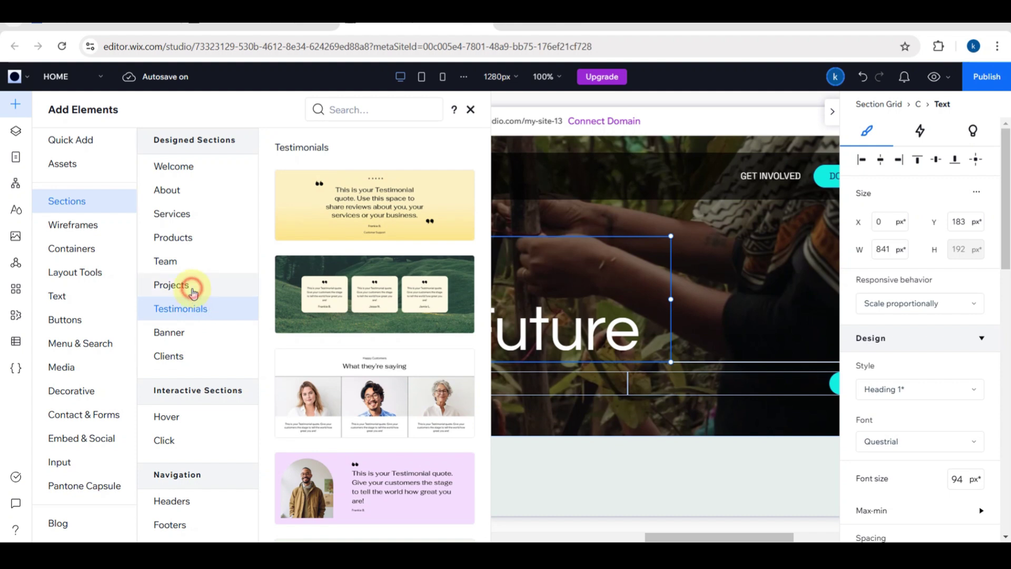
{"action": "left_click", "coordinate": [193, 292]}
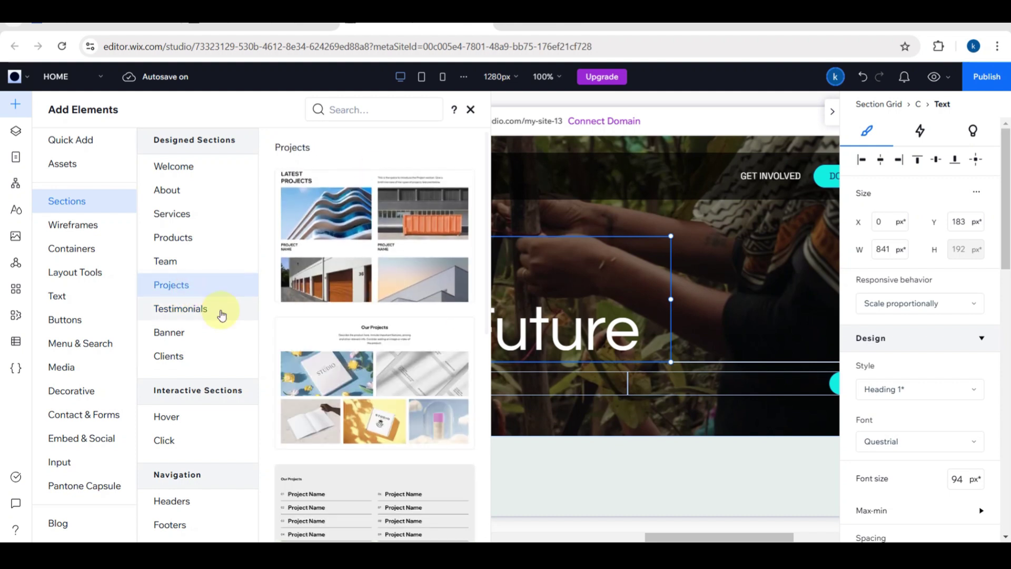
{"action": "left_click", "coordinate": [182, 424]}
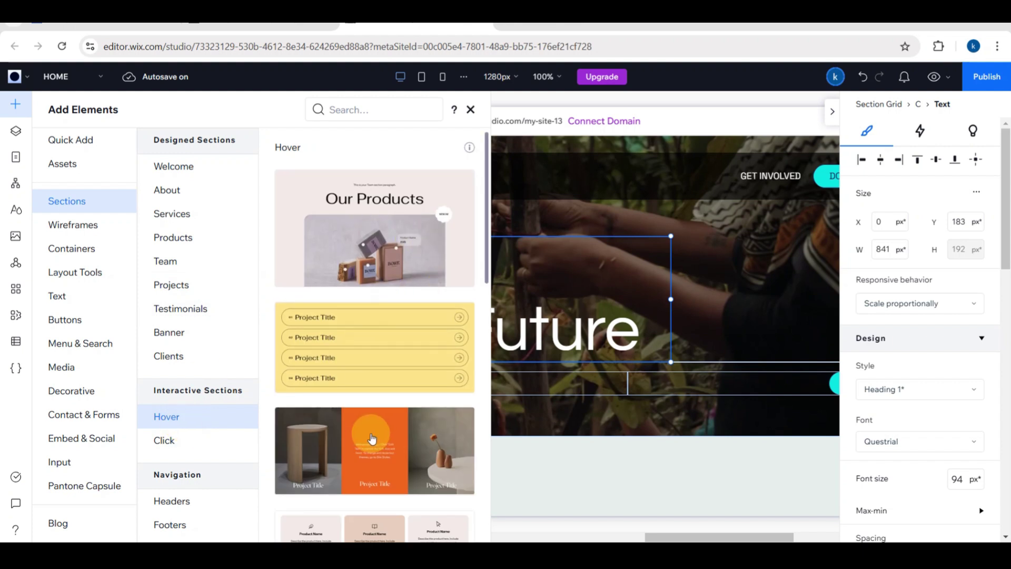
{"action": "left_click", "coordinate": [164, 440]}
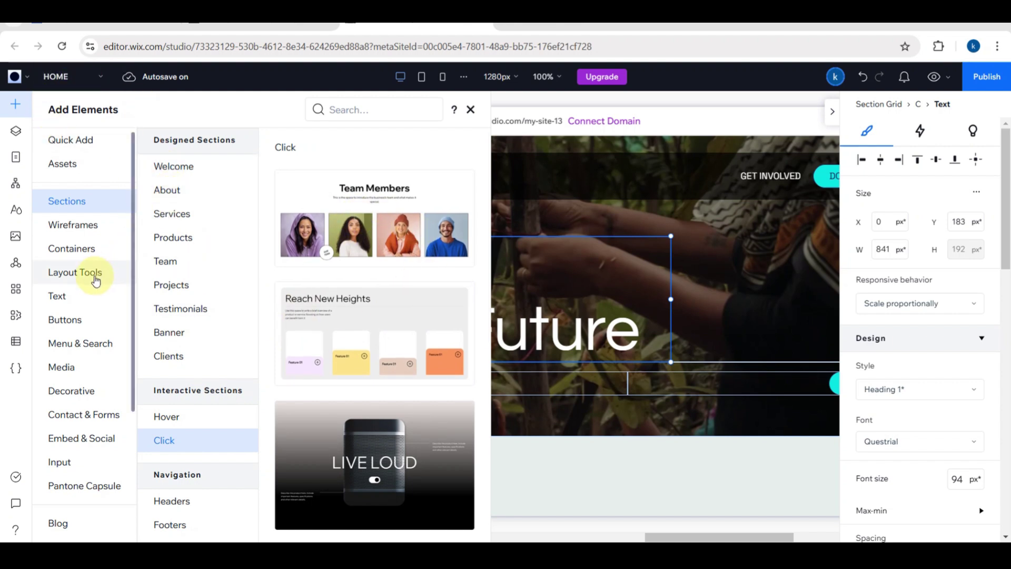
{"action": "scroll", "coordinate": [87, 333], "scroll_direction": "down", "scroll_amount": 4}
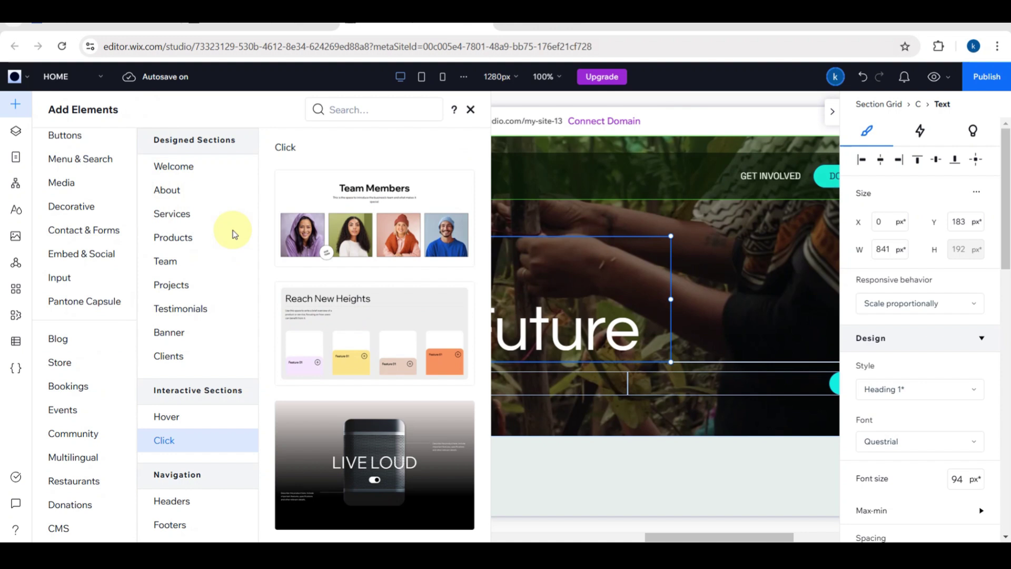
{"action": "left_click", "coordinate": [733, 111]}
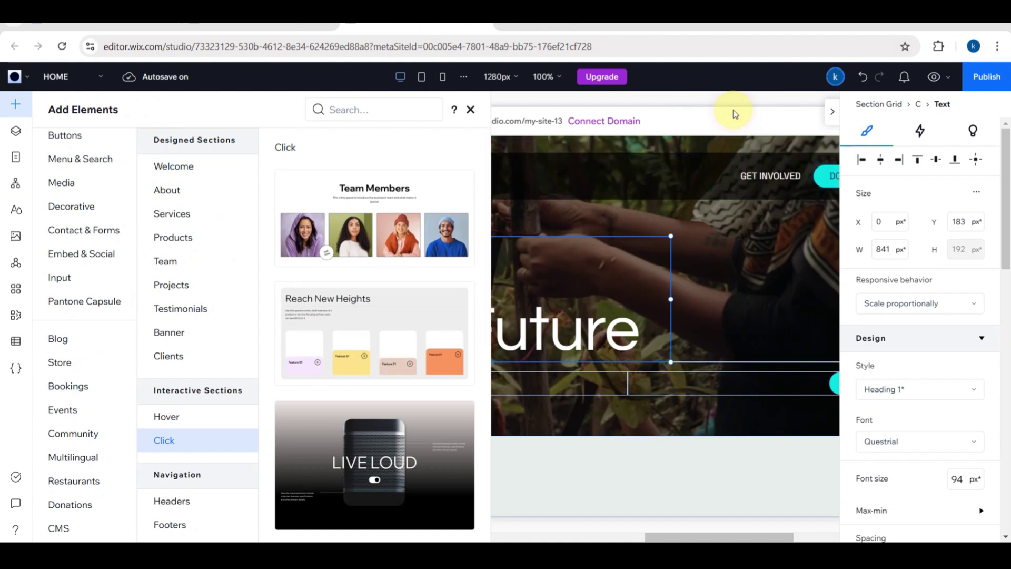
Close the element library and open Wix Donations' Manage Campaigns, showing EcoStardom at ₱0.00.
{"action": "left_click", "coordinate": [471, 110]}
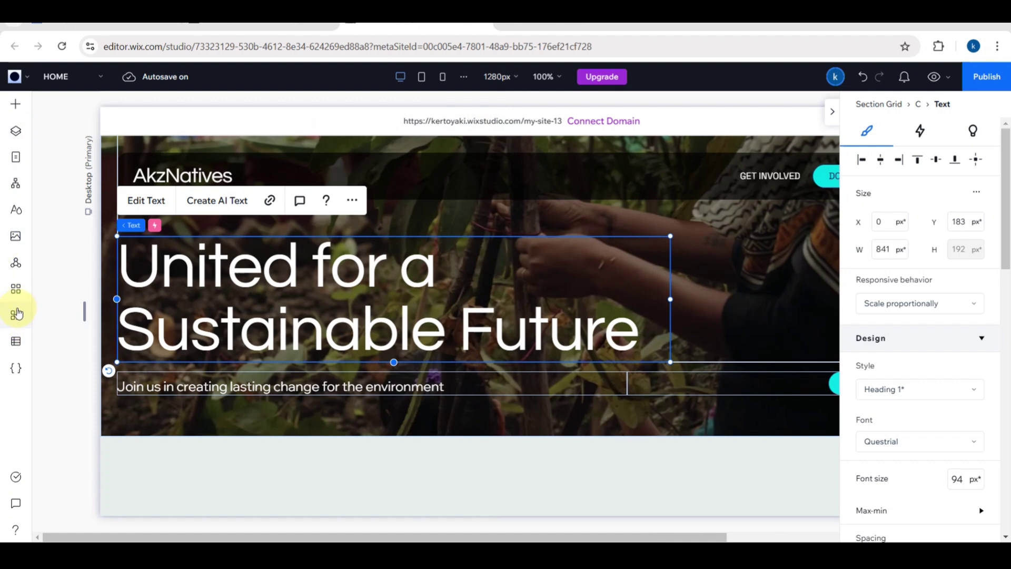
{"action": "left_click", "coordinate": [16, 315]}
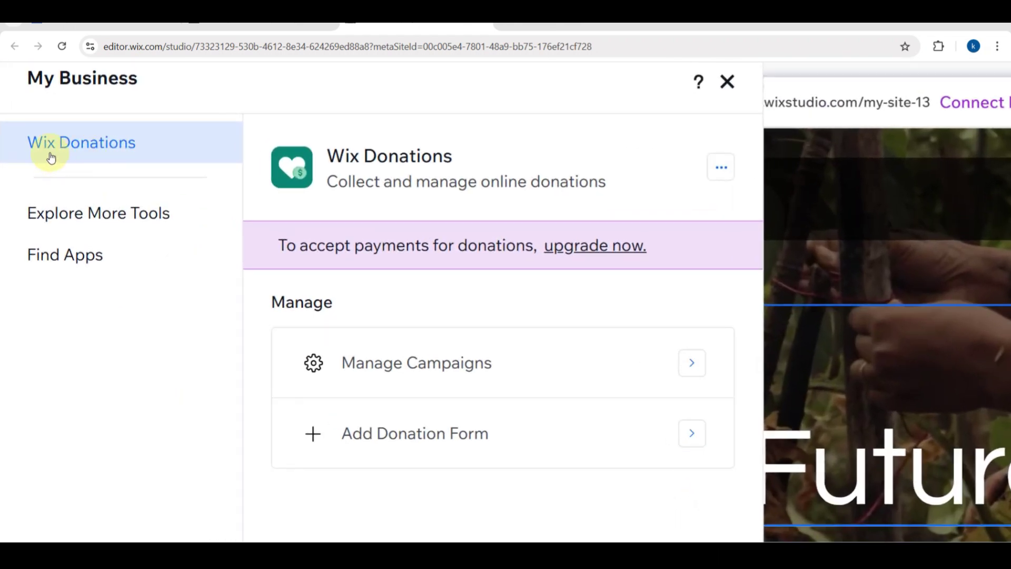
{"action": "left_click", "coordinate": [422, 364]}
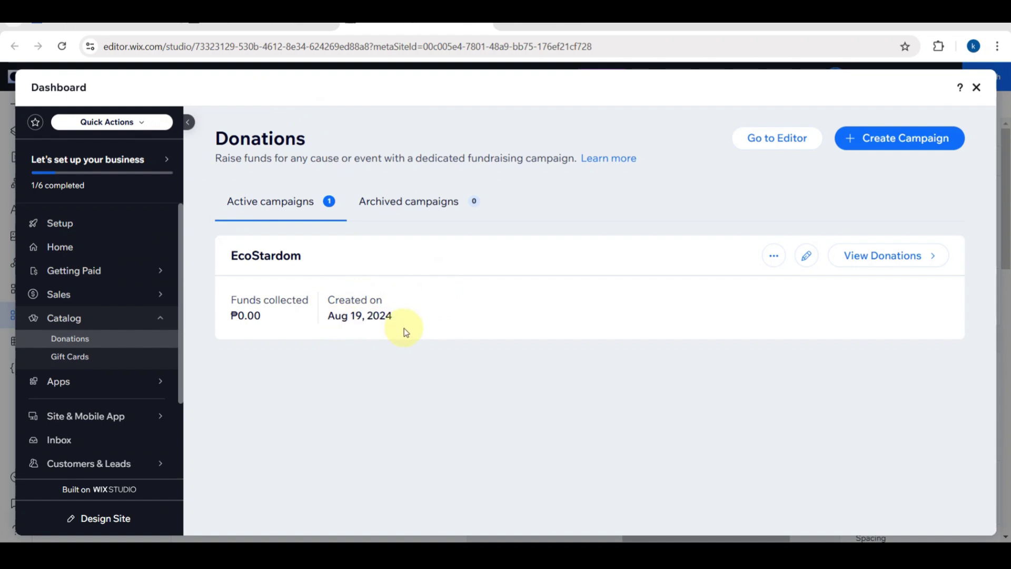
Glance at the setup checklist, then view Home's Analytics and Activity feed sections.
{"action": "left_click", "coordinate": [75, 221]}
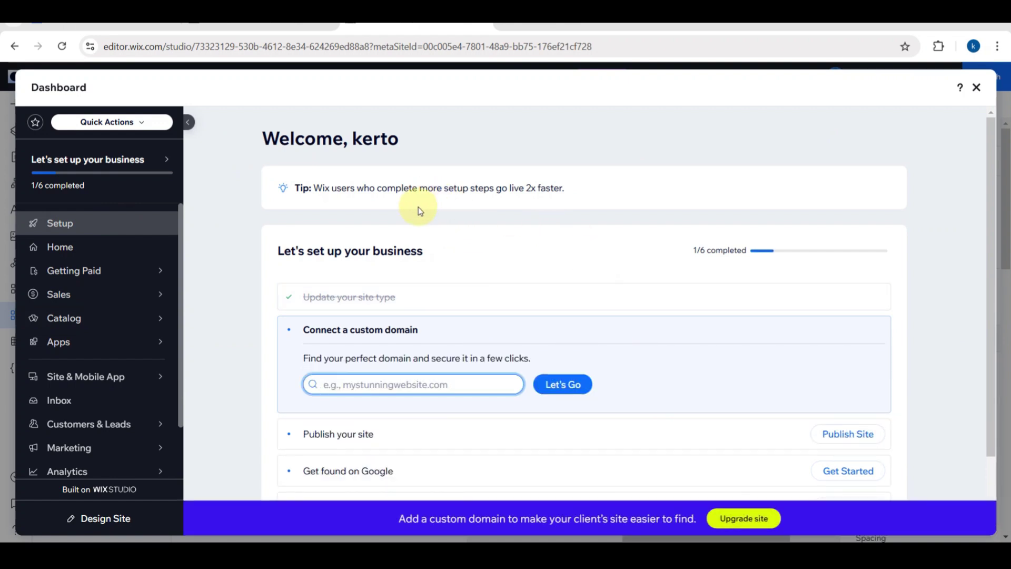
{"action": "scroll", "coordinate": [420, 210], "scroll_direction": "down", "scroll_amount": 2}
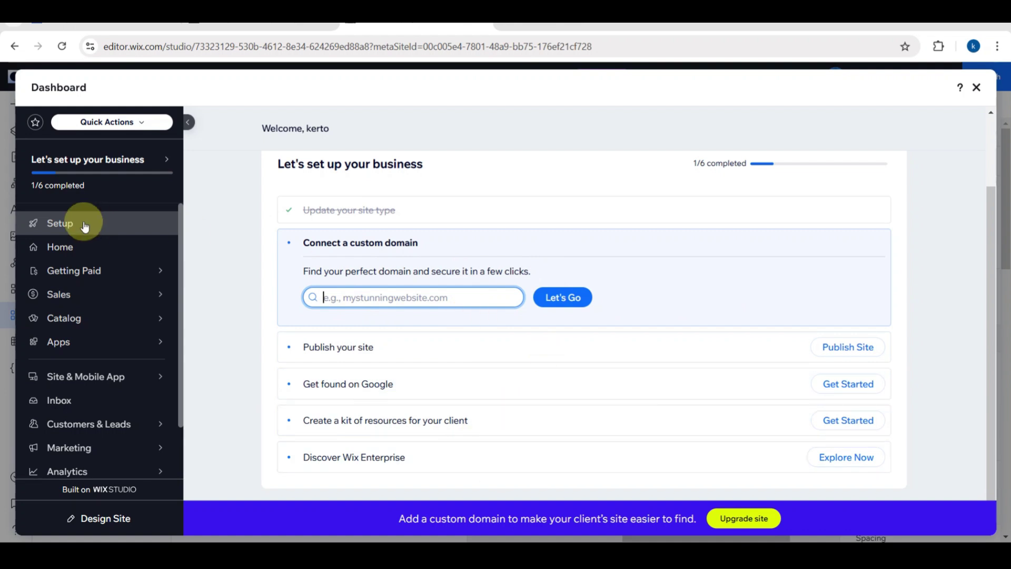
{"action": "left_click", "coordinate": [66, 248]}
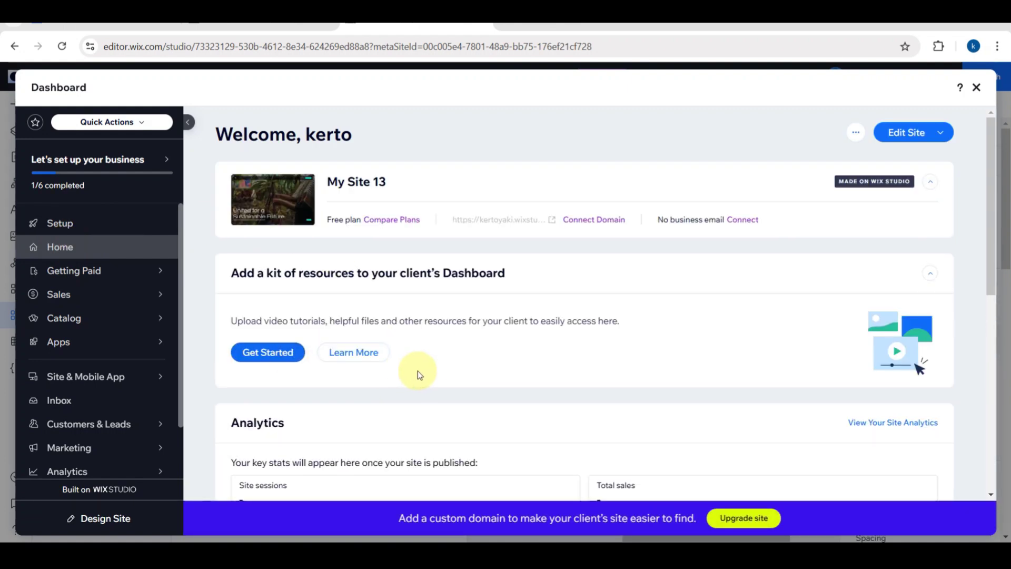
{"action": "scroll", "coordinate": [425, 375], "scroll_direction": "down", "scroll_amount": 6}
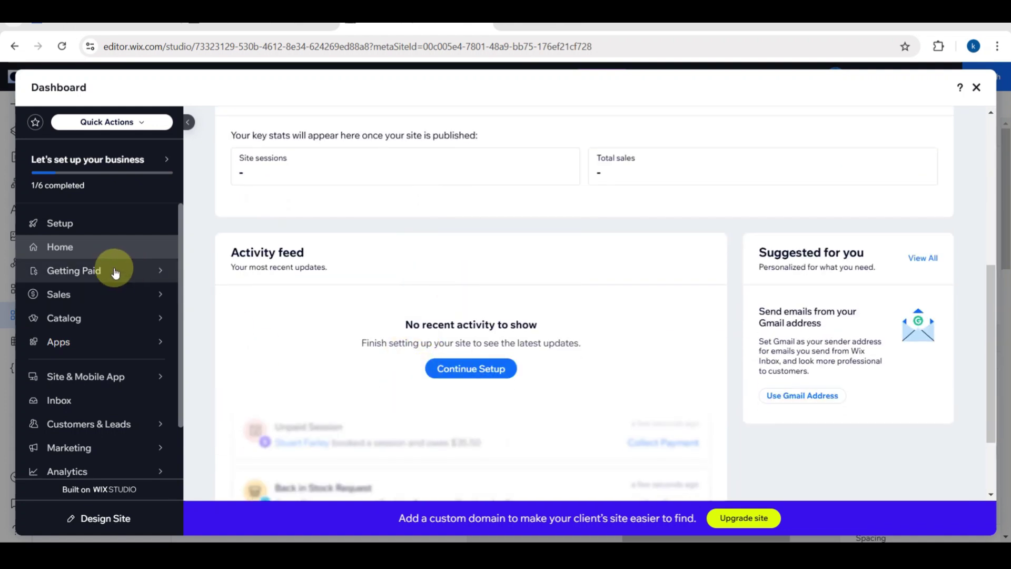
Browse the Getting Paid payment options, then the Pay Links and Invoices pages.
{"action": "left_click", "coordinate": [102, 270]}
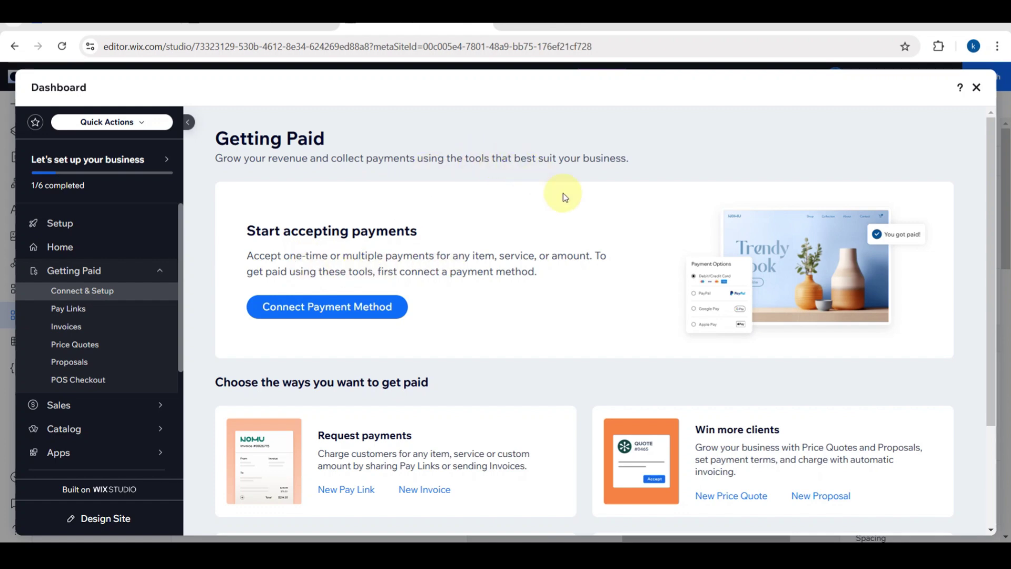
{"action": "scroll", "coordinate": [472, 312], "scroll_direction": "down", "scroll_amount": 2}
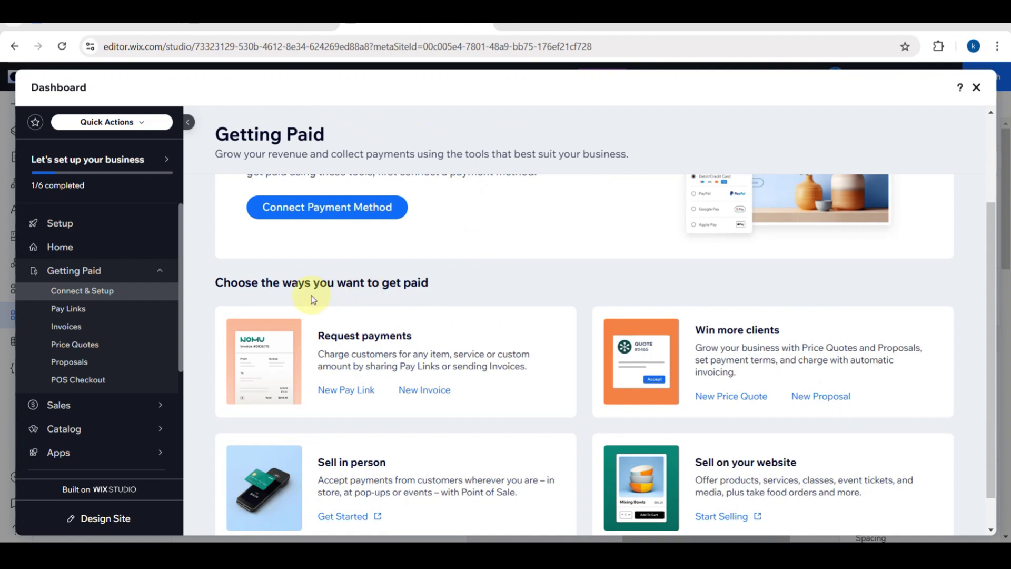
{"action": "scroll", "coordinate": [403, 319], "scroll_direction": "down", "scroll_amount": 1}
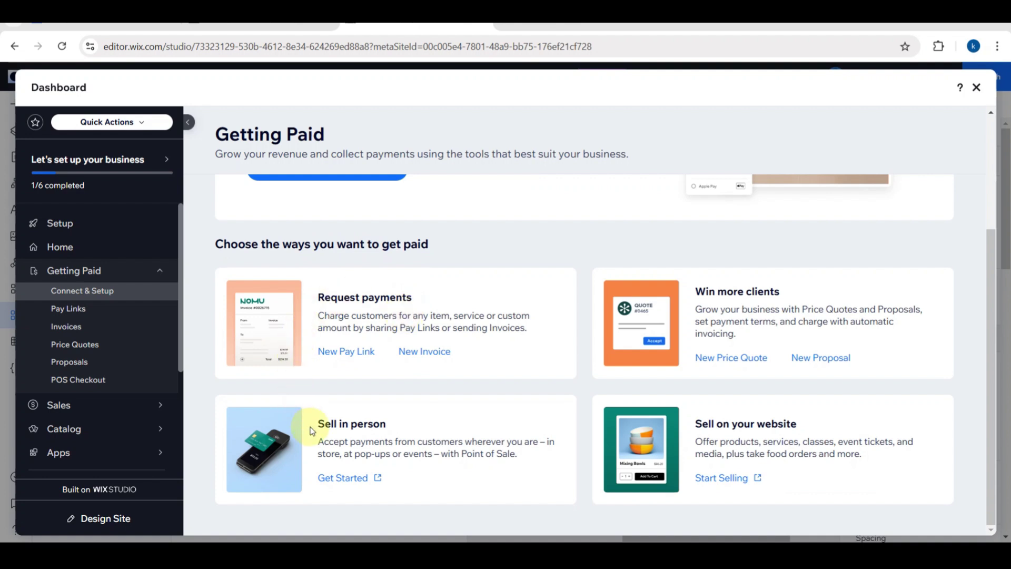
{"action": "left_click", "coordinate": [61, 315]}
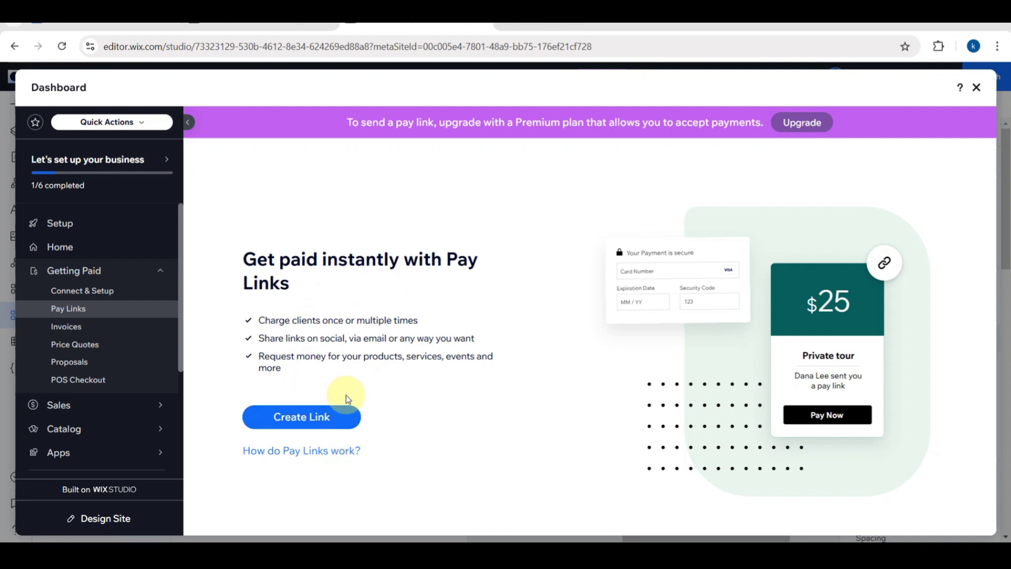
{"action": "left_click", "coordinate": [101, 327]}
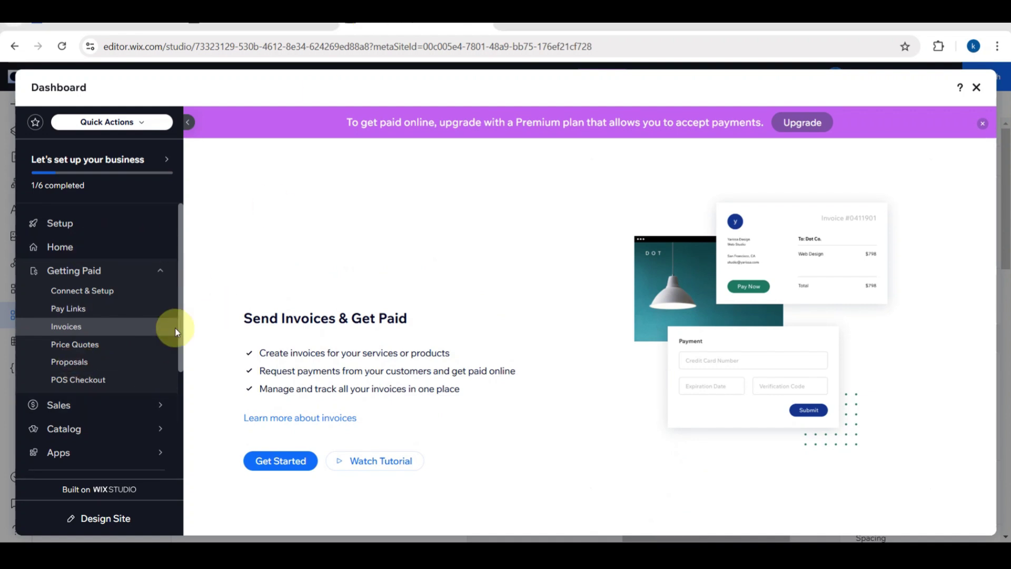
{"action": "scroll", "coordinate": [128, 384], "scroll_direction": "down", "scroll_amount": 3}
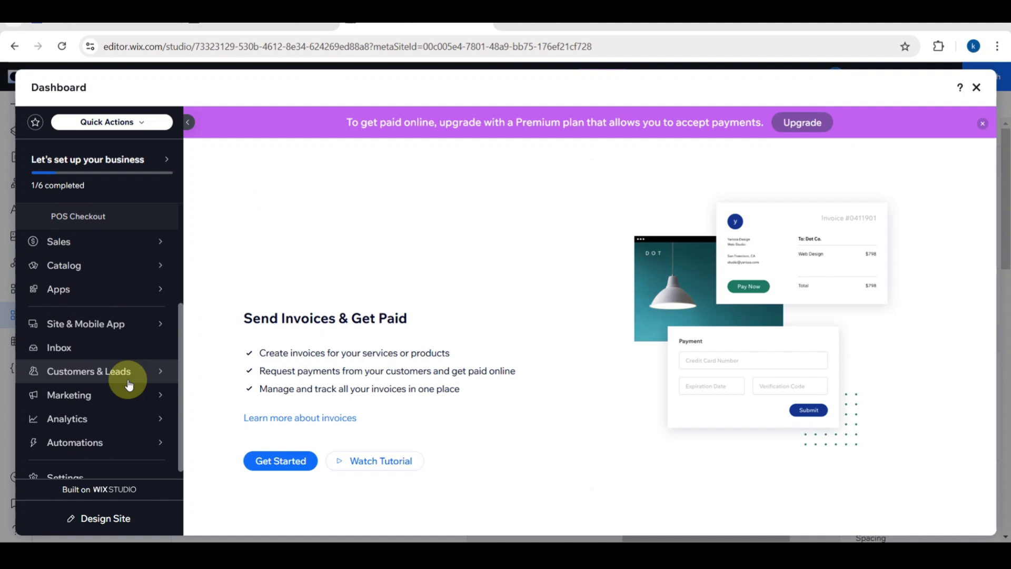
View the Site & Mobile App overview, then scroll through Marketing Home's essentials and audience tools.
{"action": "left_click", "coordinate": [107, 326]}
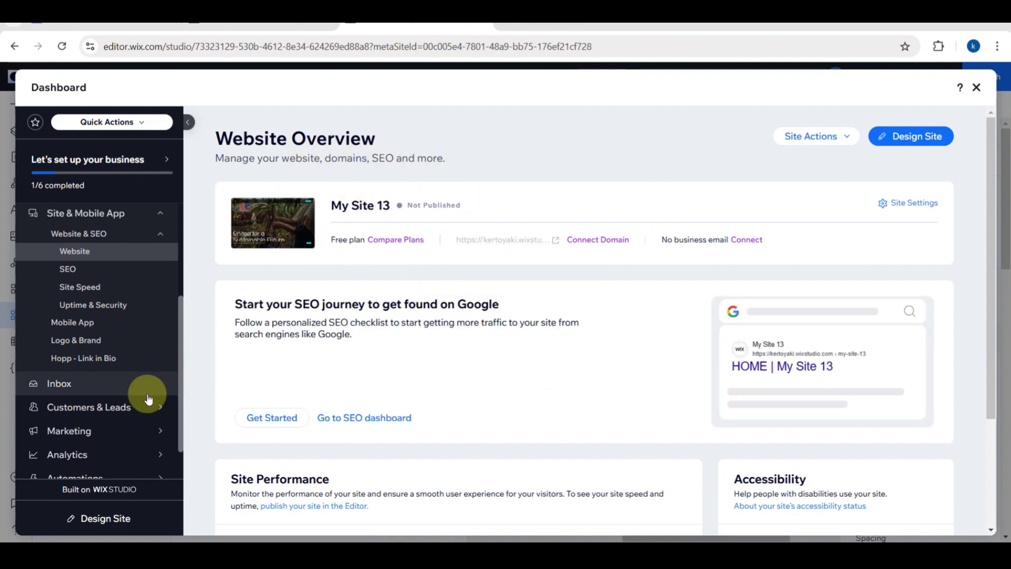
{"action": "scroll", "coordinate": [100, 421], "scroll_direction": "down", "scroll_amount": 1}
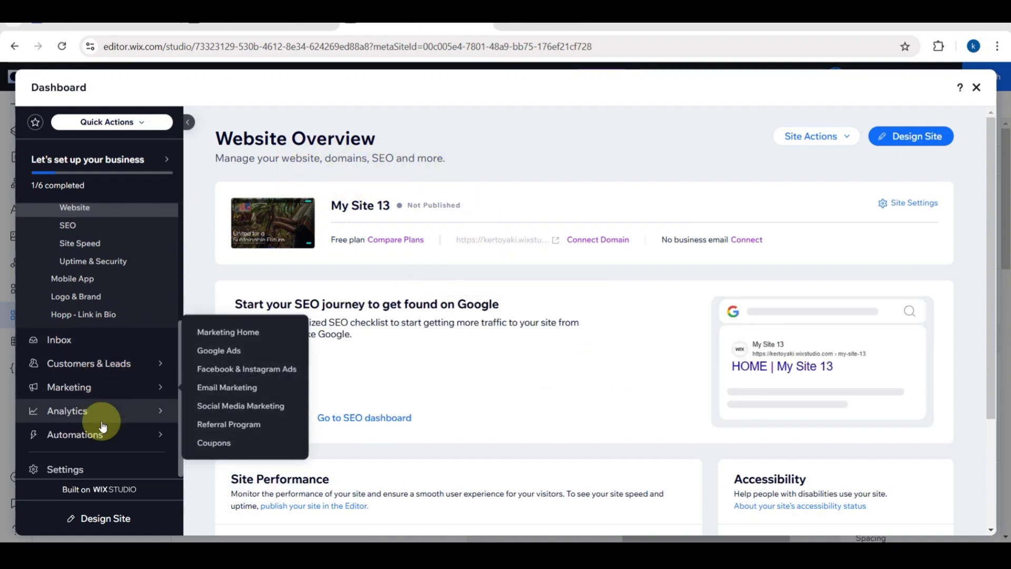
{"action": "left_click", "coordinate": [72, 392]}
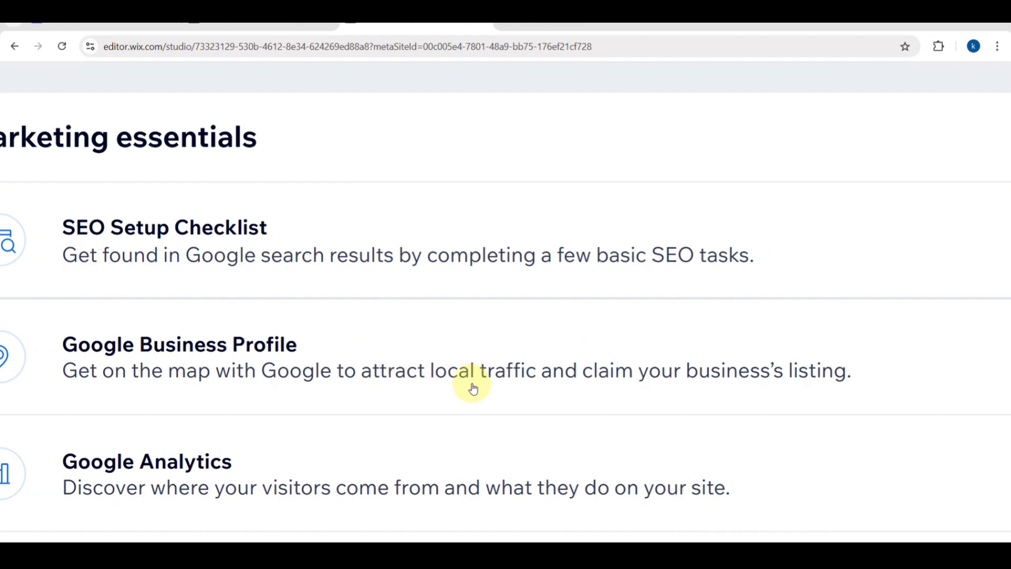
{"action": "scroll", "coordinate": [624, 388], "scroll_direction": "down", "scroll_amount": 2}
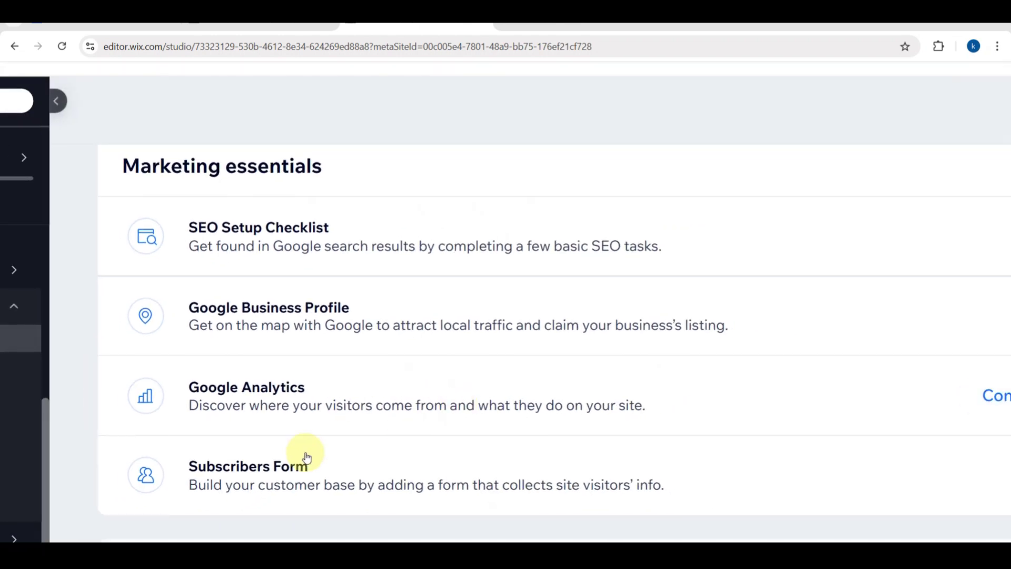
{"action": "scroll", "coordinate": [306, 457], "scroll_direction": "down", "scroll_amount": 3}
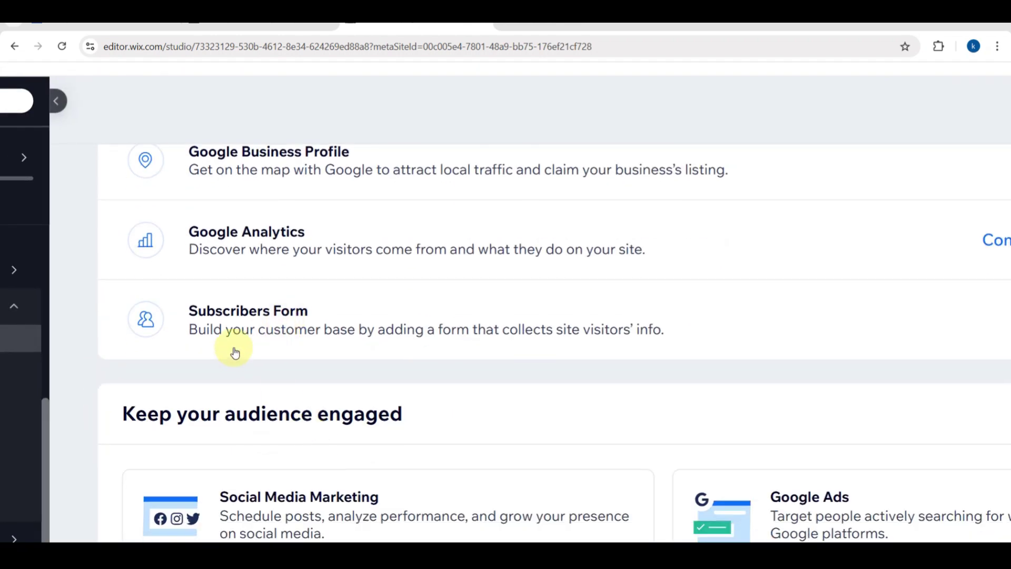
{"action": "scroll", "coordinate": [375, 369], "scroll_direction": "down", "scroll_amount": 2}
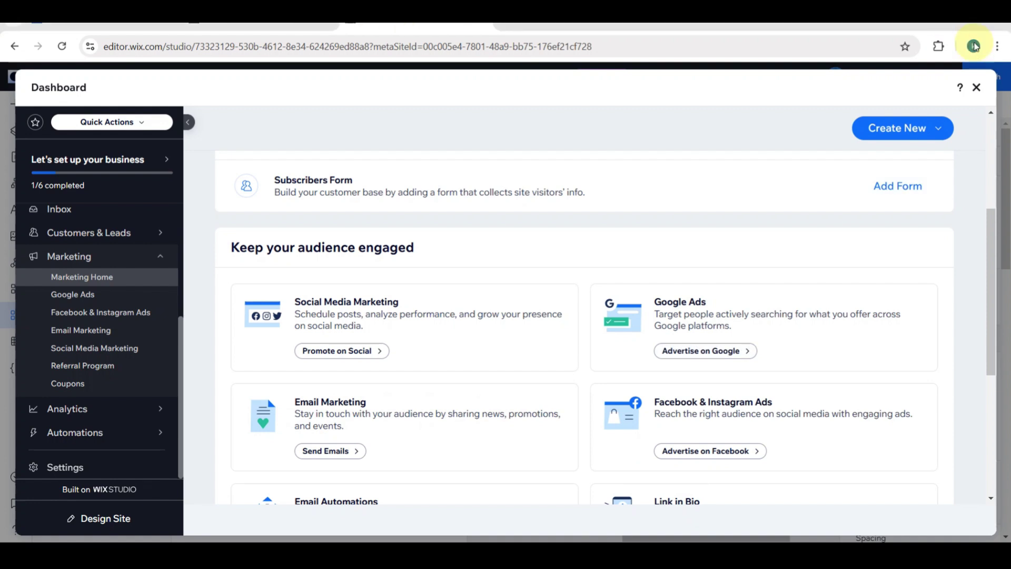
Close the Dashboard and donations panel, then publish AkzNatives on the free wixstudio.com/my-site-13 domain.
{"action": "left_click", "coordinate": [978, 89]}
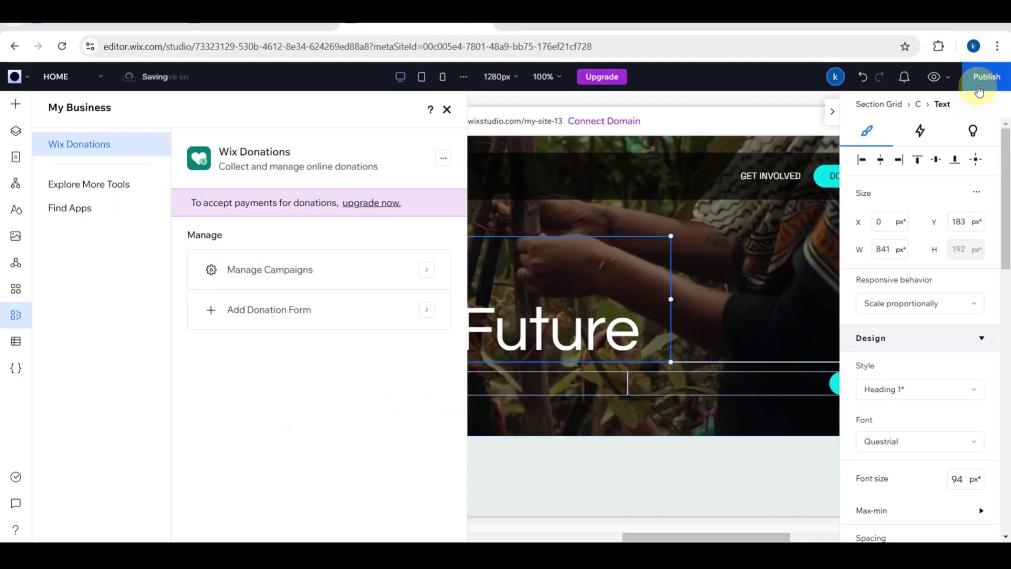
{"action": "left_click", "coordinate": [719, 108]}
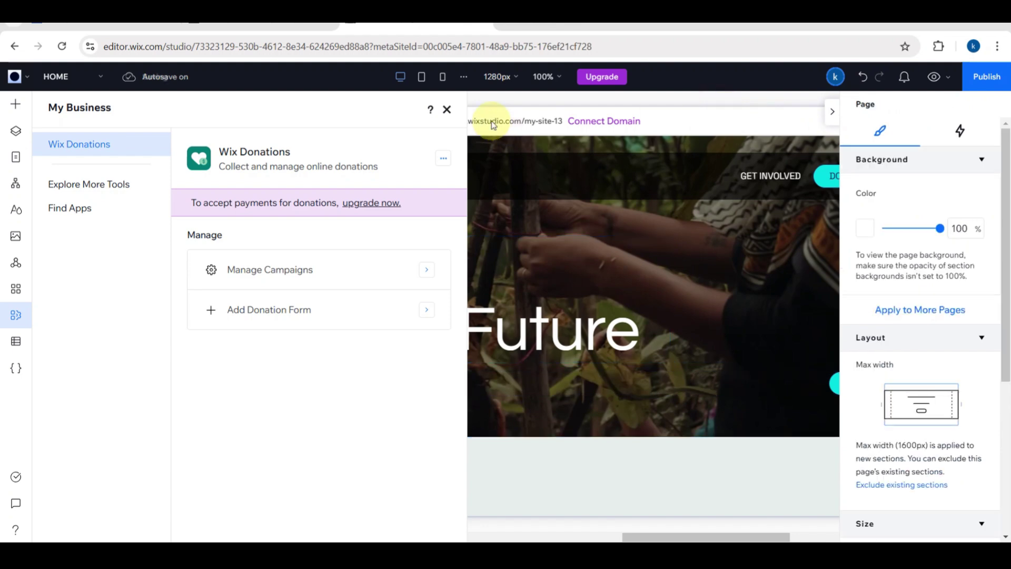
{"action": "left_click", "coordinate": [449, 109]}
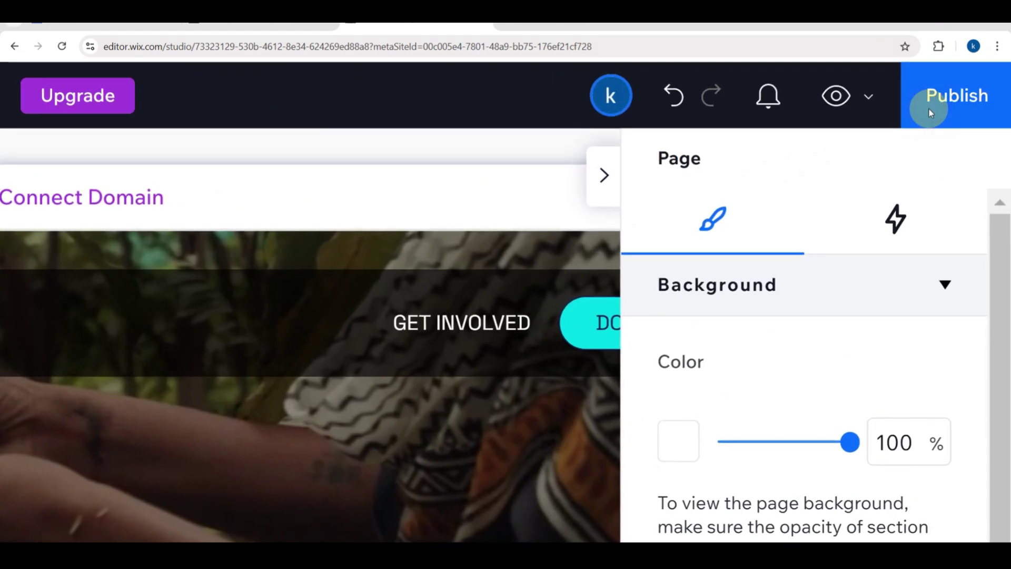
{"action": "left_click", "coordinate": [928, 109]}
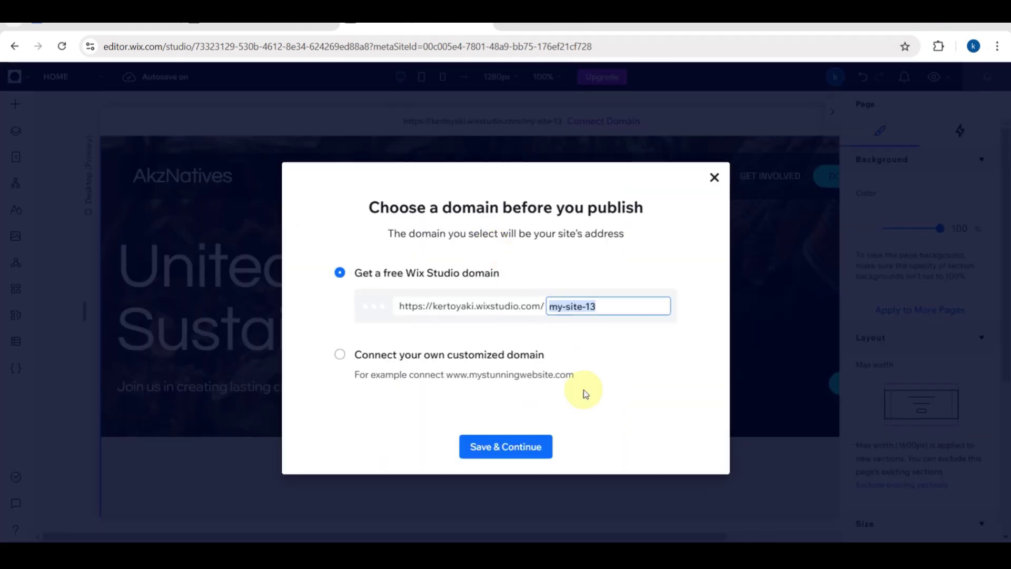
{"action": "left_click", "coordinate": [525, 447]}
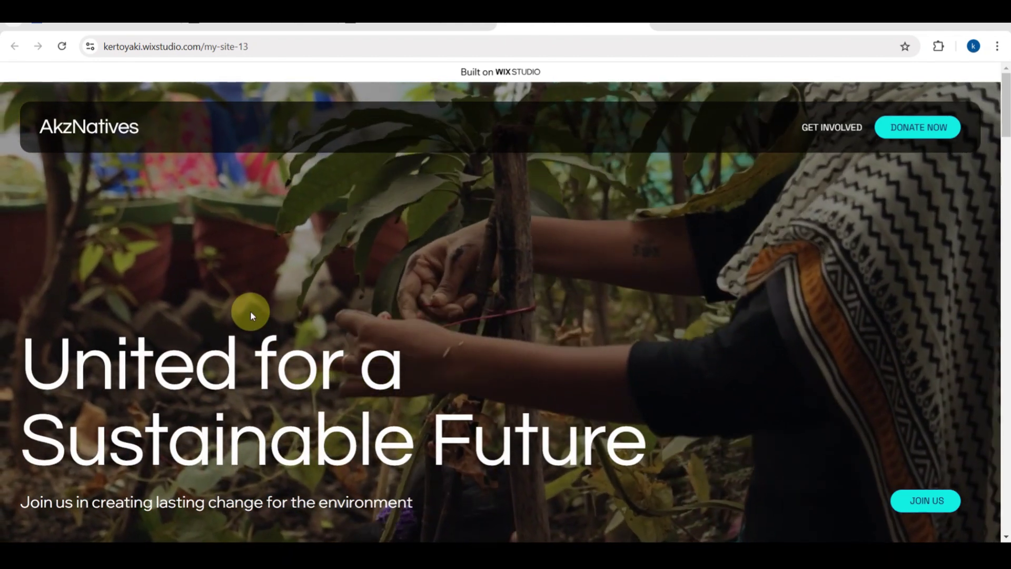
{"action": "scroll", "coordinate": [251, 315], "scroll_direction": "down", "scroll_amount": 2}
{"action": "scroll", "coordinate": [250, 311], "scroll_direction": "down", "scroll_amount": 8}
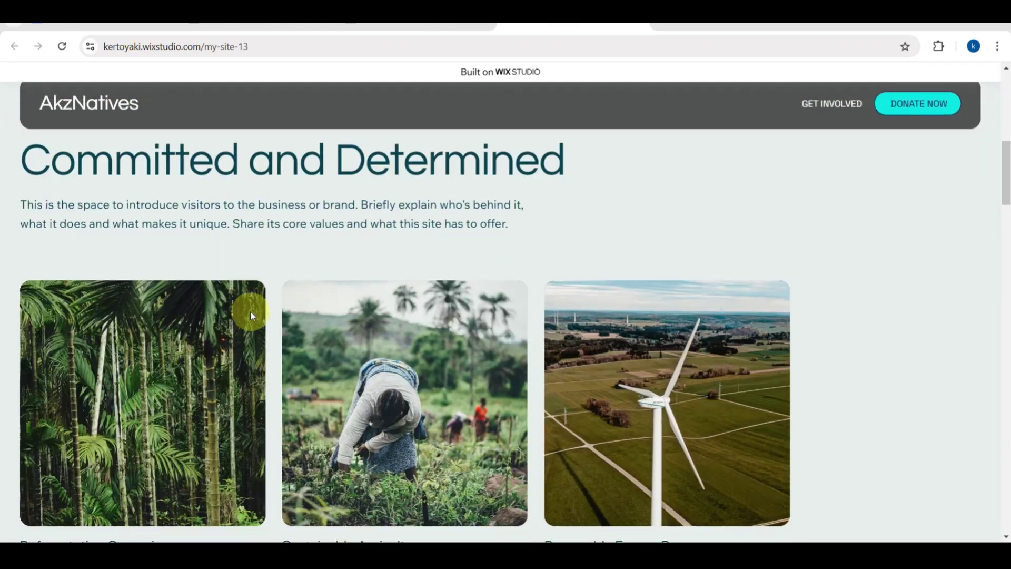
{"action": "scroll", "coordinate": [251, 314], "scroll_direction": "up", "scroll_amount": 7}
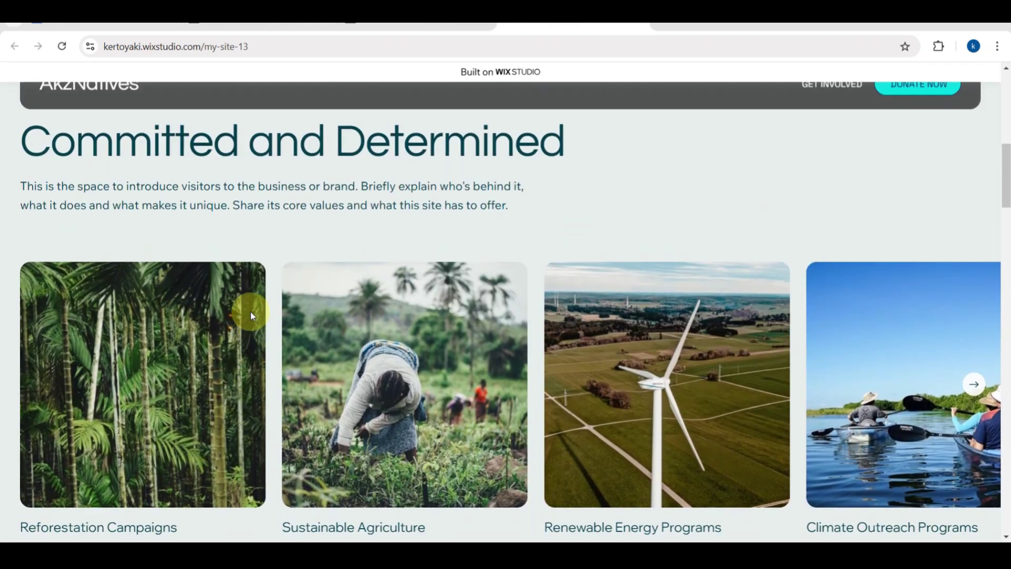
{"action": "scroll", "coordinate": [251, 314], "scroll_direction": "up", "scroll_amount": 5}
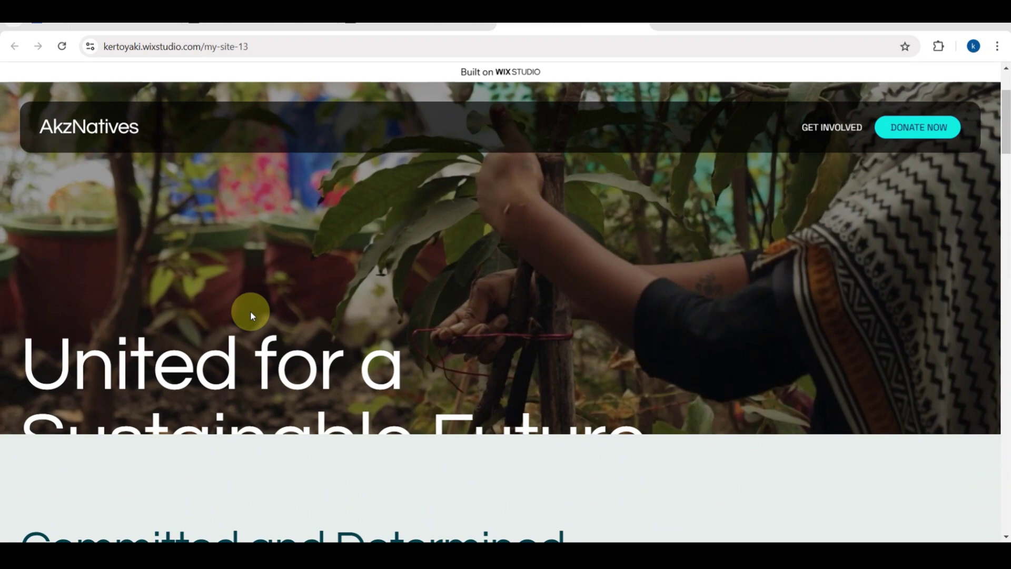
{"action": "scroll", "coordinate": [251, 311], "scroll_direction": "down", "scroll_amount": 10}
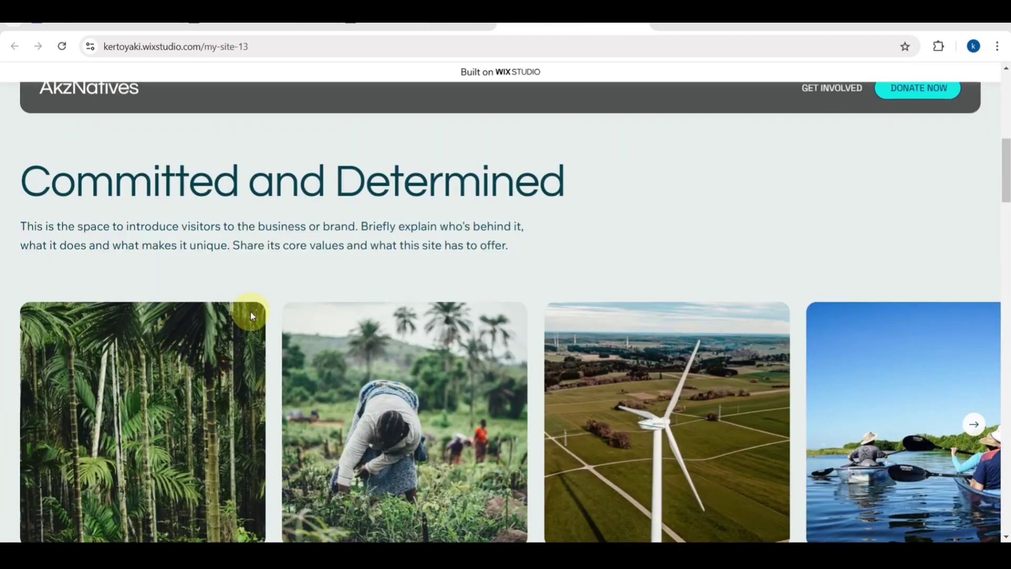
{"action": "scroll", "coordinate": [251, 311], "scroll_direction": "down", "scroll_amount": 5}
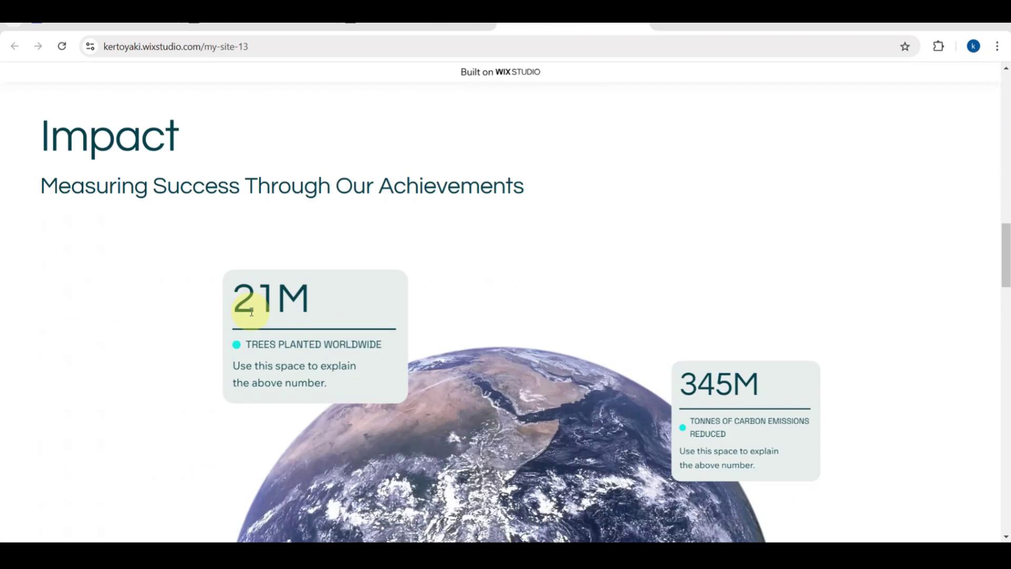
{"action": "scroll", "coordinate": [251, 311], "scroll_direction": "down", "scroll_amount": 3}
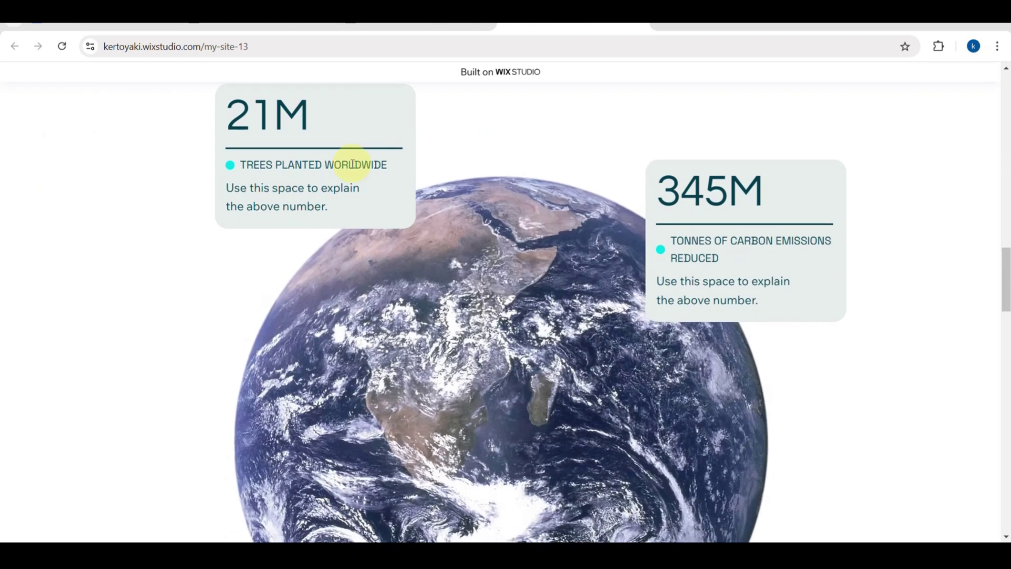
{"action": "scroll", "coordinate": [382, 151], "scroll_direction": "down", "scroll_amount": 4}
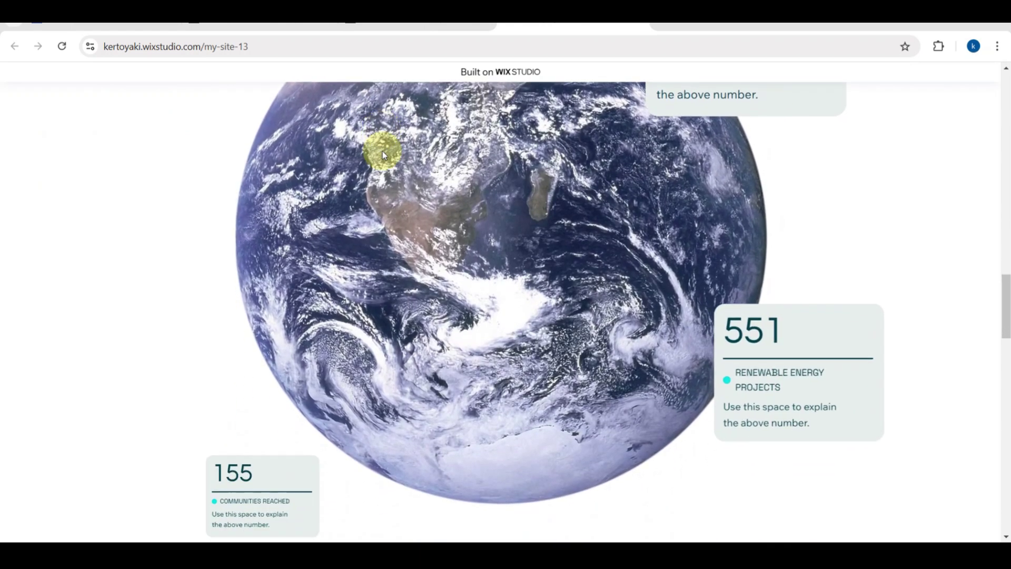
{"action": "scroll", "coordinate": [383, 151], "scroll_direction": "down", "scroll_amount": 8}
{"action": "scroll", "coordinate": [382, 154], "scroll_direction": "down", "scroll_amount": 3}
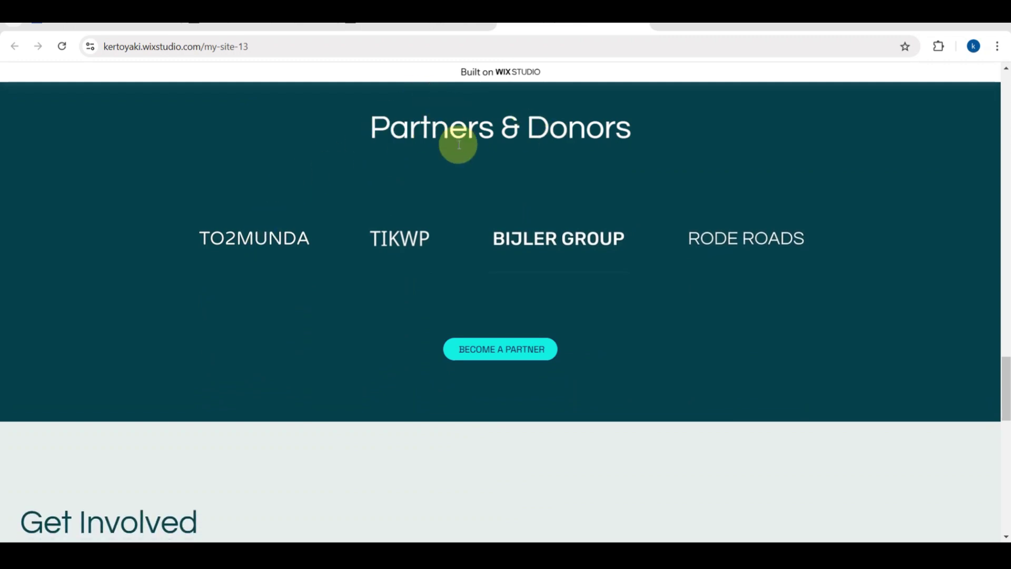
{"action": "scroll", "coordinate": [499, 346], "scroll_direction": "down", "scroll_amount": 4}
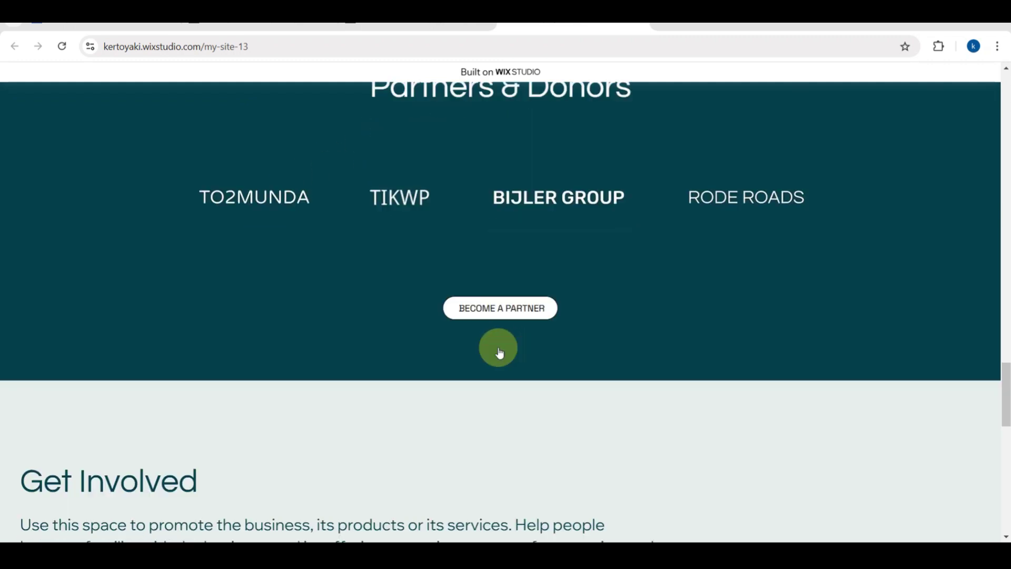